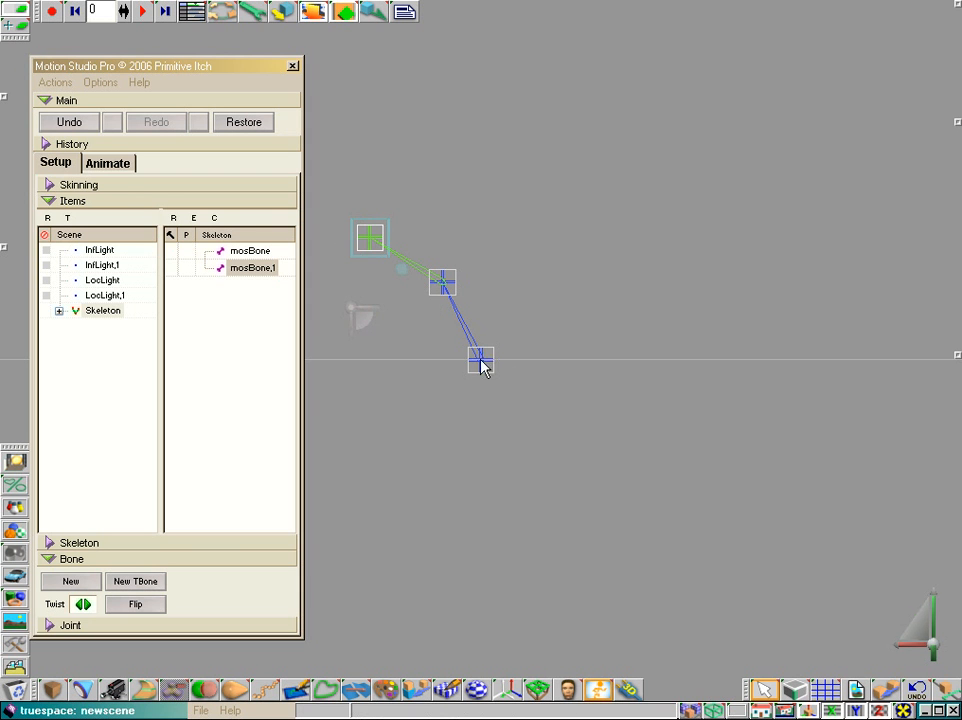
In animation mode, swing the two-bone chain back and forth by its free end joint, and restore the skeleton's setup pose
click(108, 164)
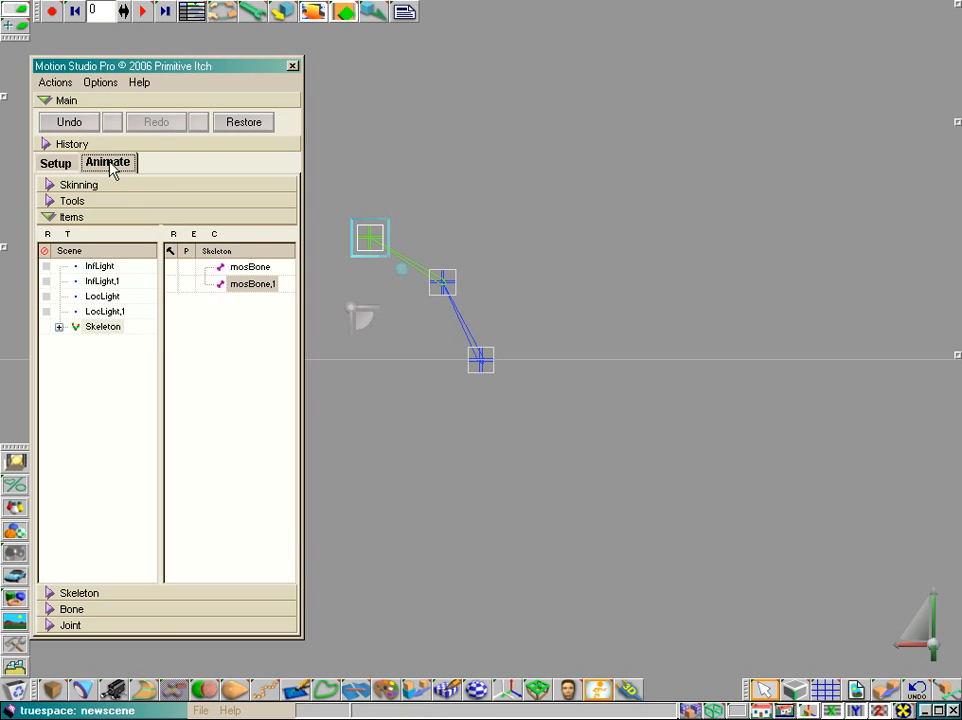
scroll(603, 268, up, 2)
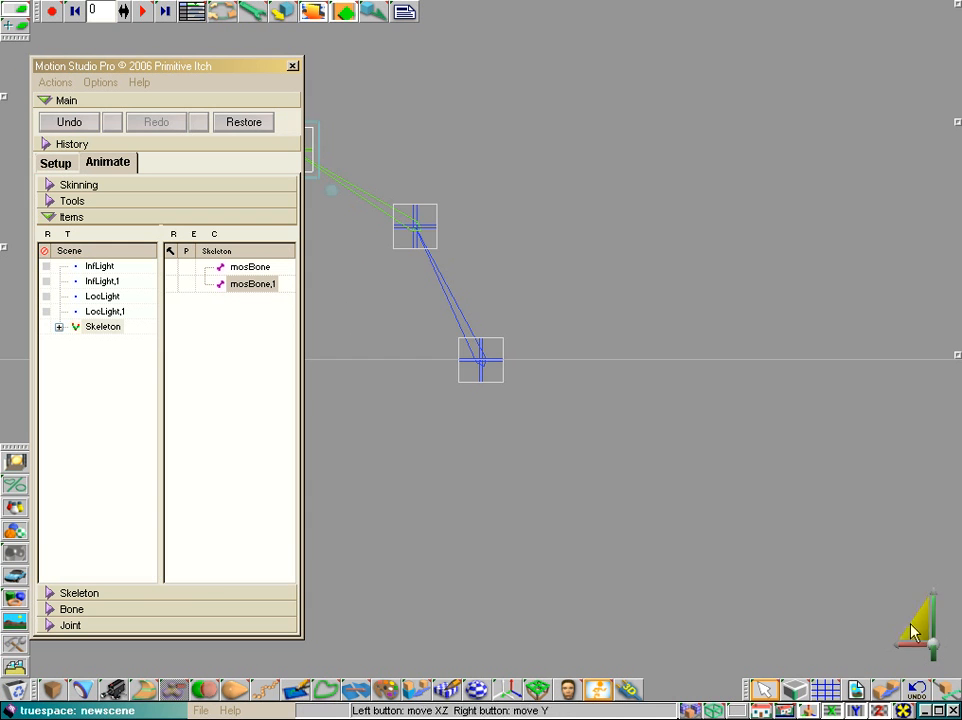
drag(919, 625, 881, 572)
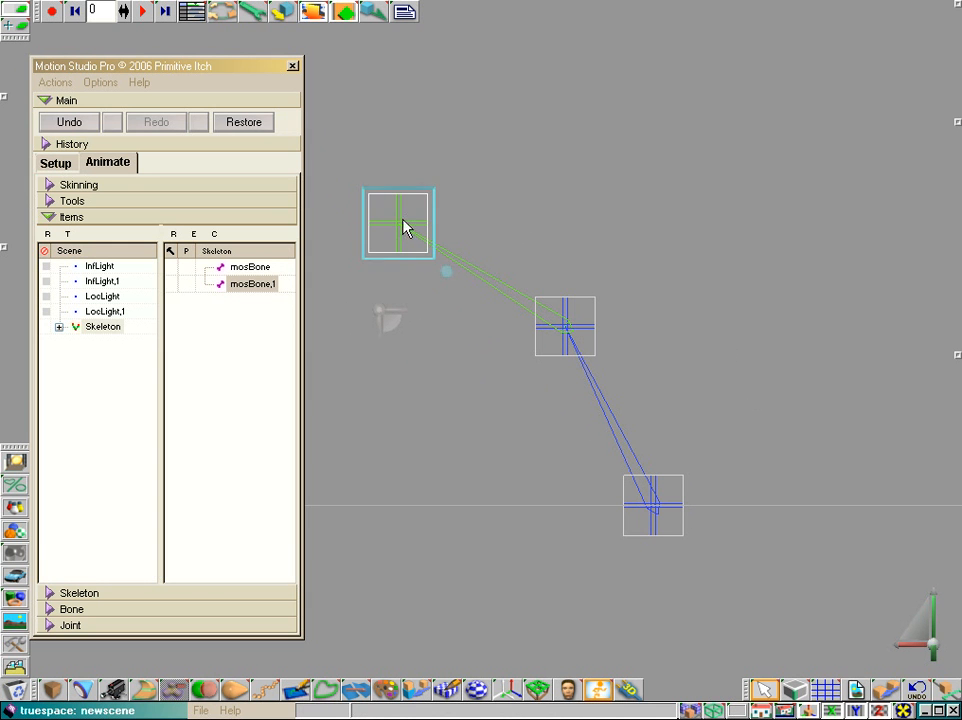
drag(403, 220, 865, 216)
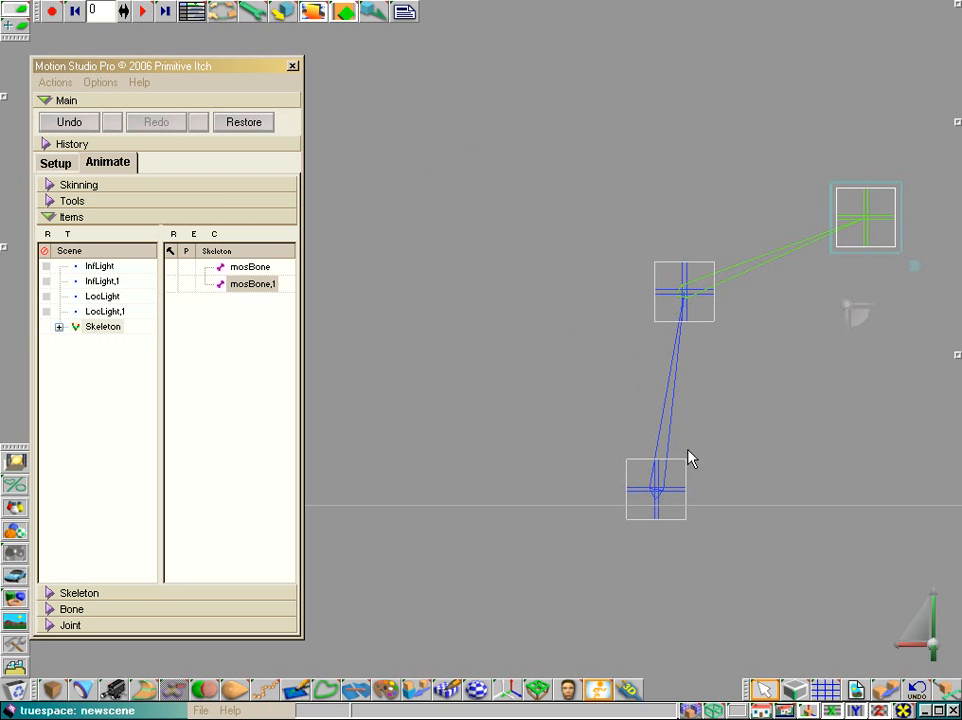
drag(689, 458, 439, 384)
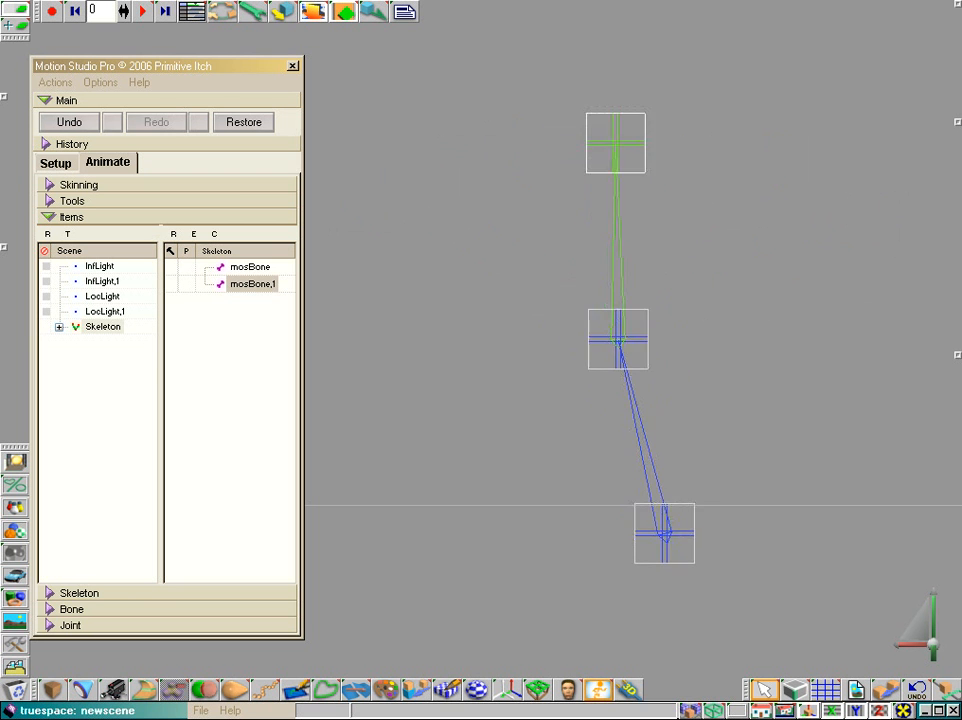
mouse_move(615, 142)
mouse_down()
mouse_move(837, 172)
mouse_move(590, 133)
mouse_move(386, 218)
mouse_up()
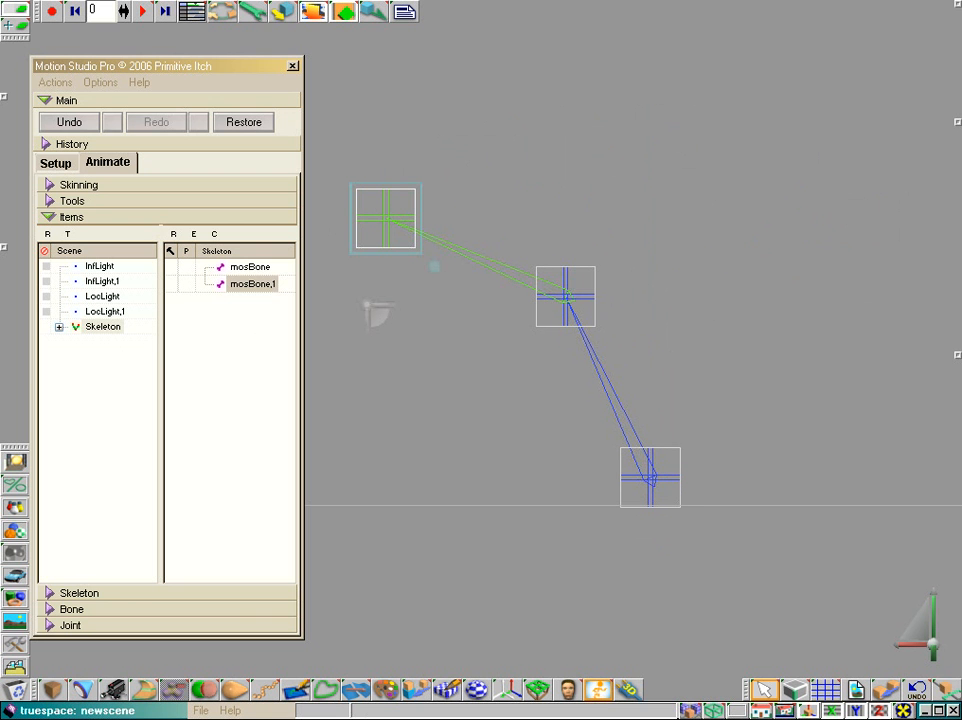
click(56, 164)
click(105, 163)
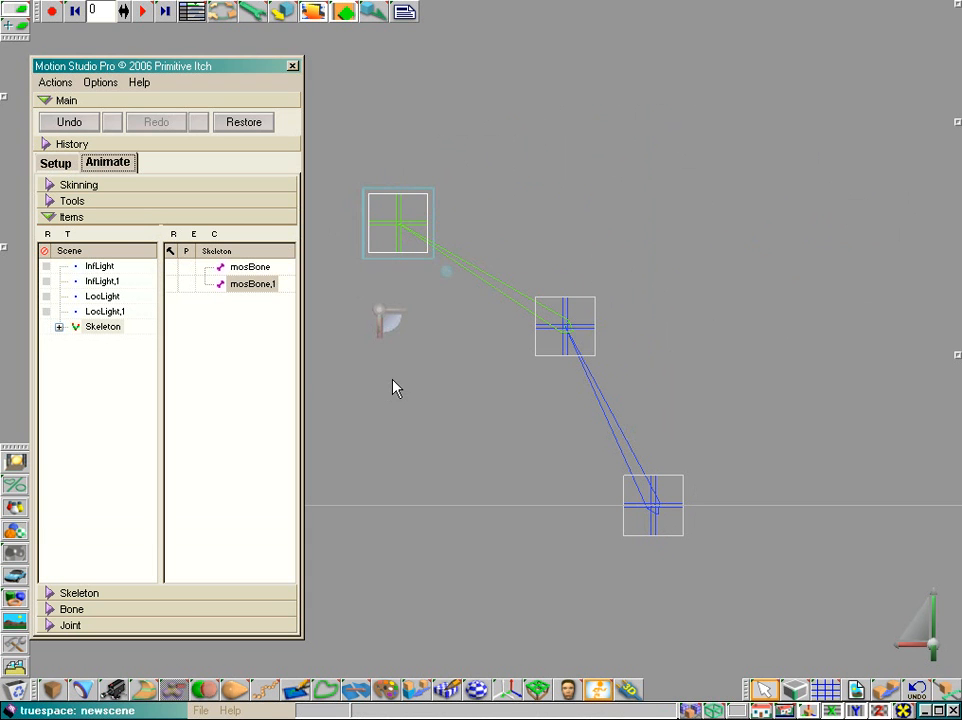
Nail mosBone's base joint in the skeleton list and shift the free end joint of mosBone,1 slightly
click(650, 512)
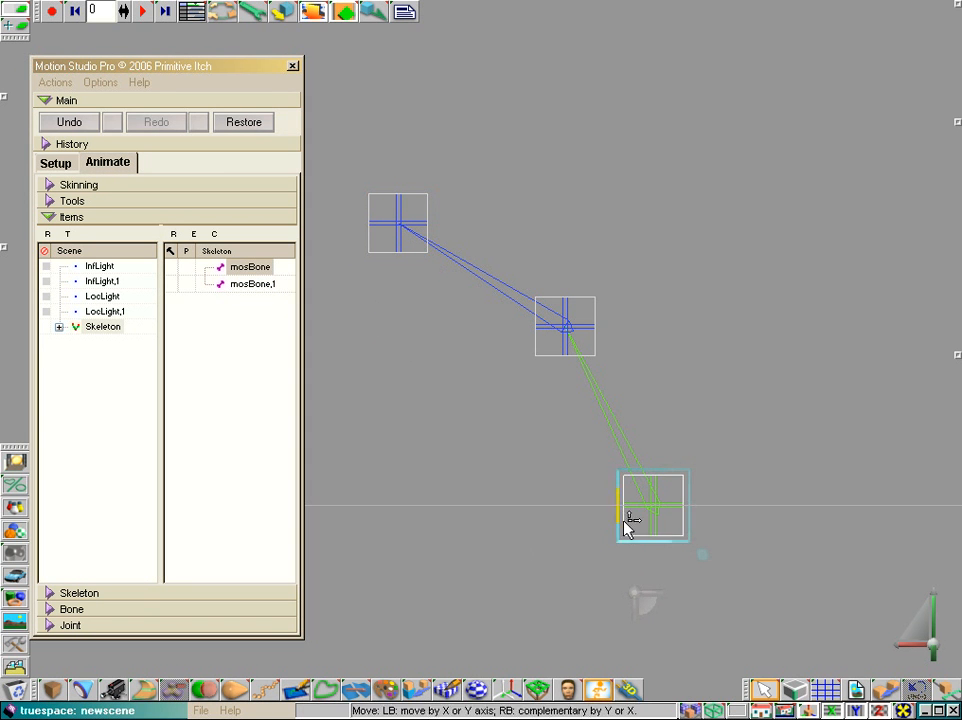
click(172, 268)
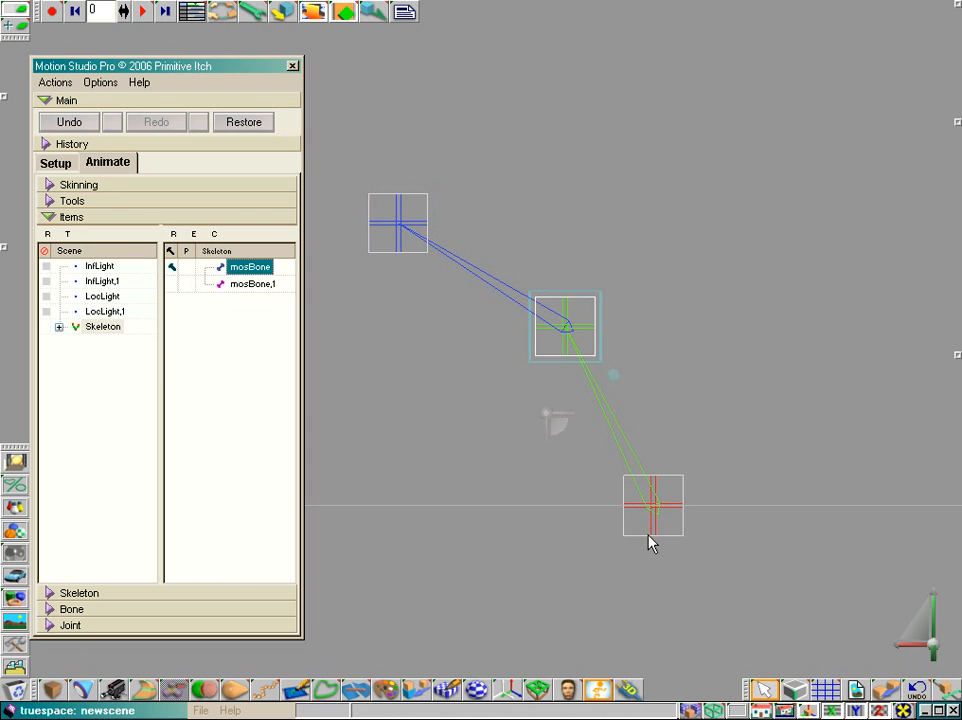
click(402, 228)
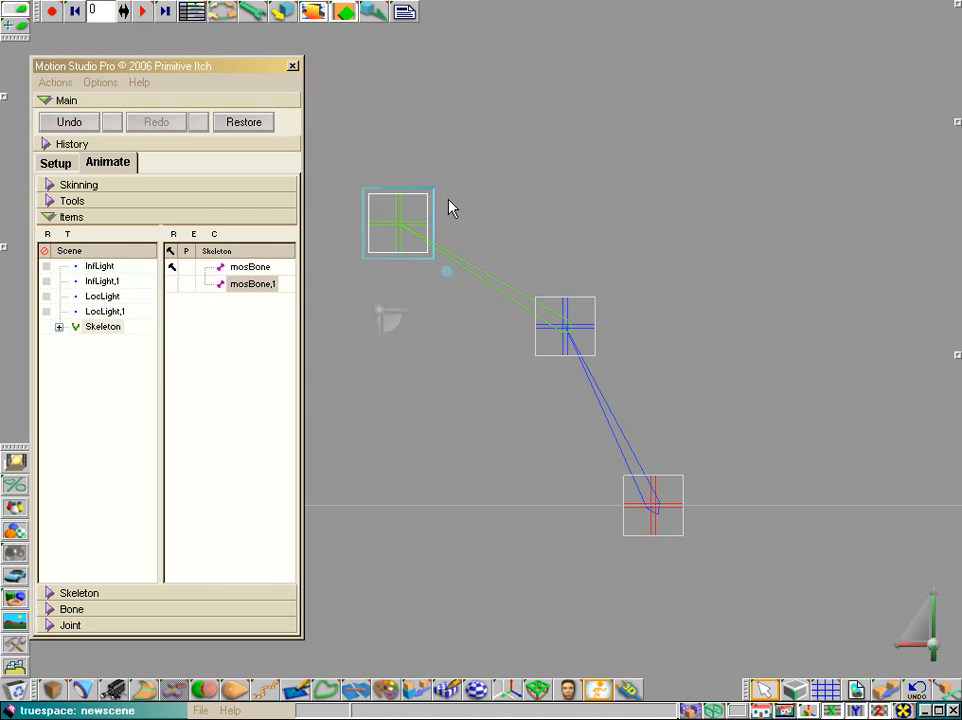
mouse_move(423, 221)
mouse_down()
mouse_move(432, 187)
mouse_move(631, 122)
mouse_move(818, 206)
mouse_move(859, 192)
mouse_move(507, 189)
mouse_move(369, 249)
mouse_move(815, 277)
mouse_move(880, 230)
mouse_move(507, 146)
mouse_move(415, 208)
mouse_up()
Remove mosBone's nail in the skeleton list and nail its base joint again with the joint's Nailed option
click(175, 268)
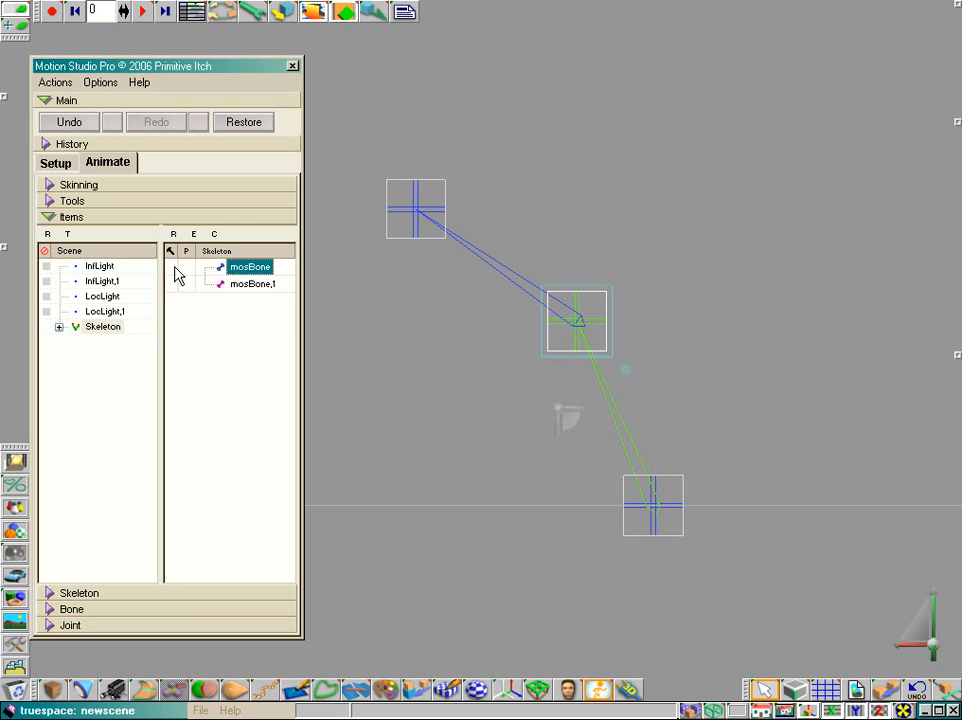
click(655, 512)
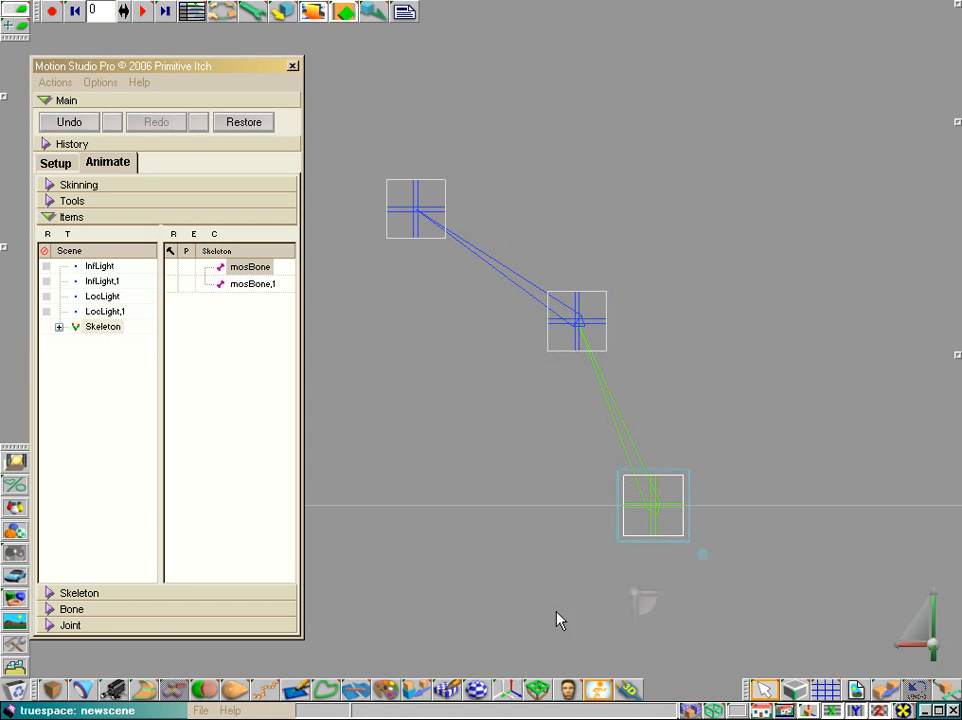
click(48, 625)
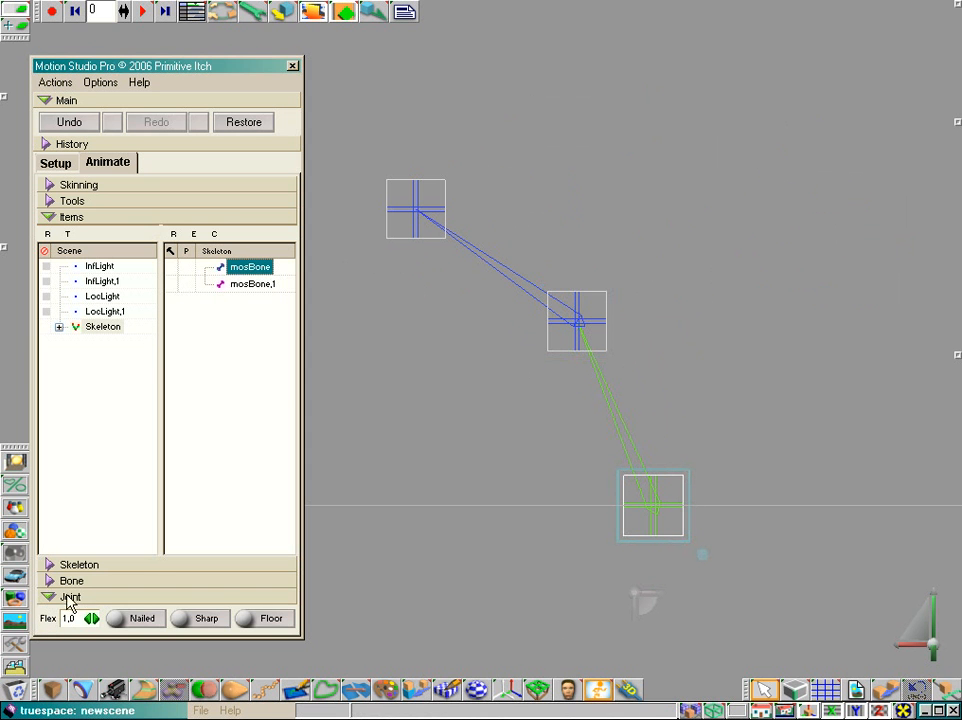
click(143, 620)
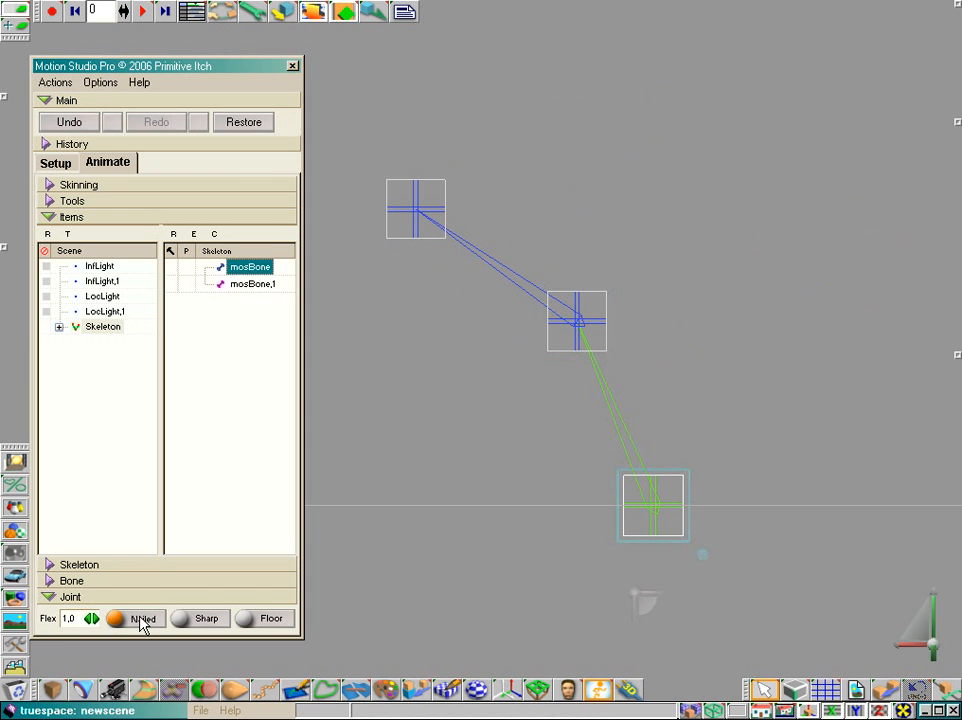
Swing the free end joint of mosBone,1 across to the other side of the nailed base joint and back
click(577, 330)
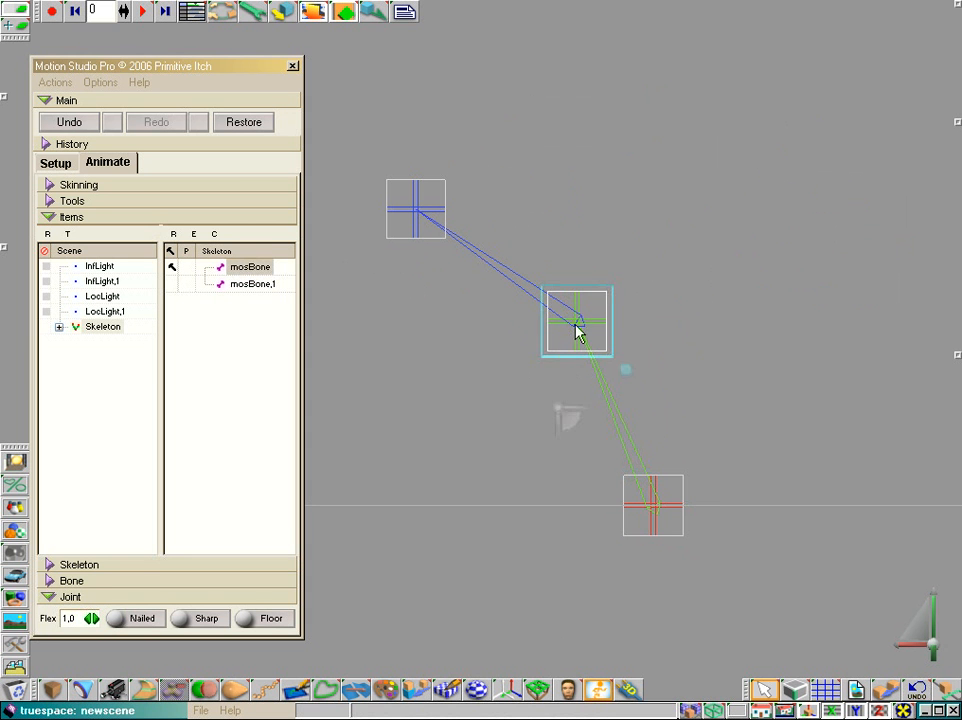
click(415, 209)
drag(554, 196, 955, 199)
drag(848, 213, 386, 225)
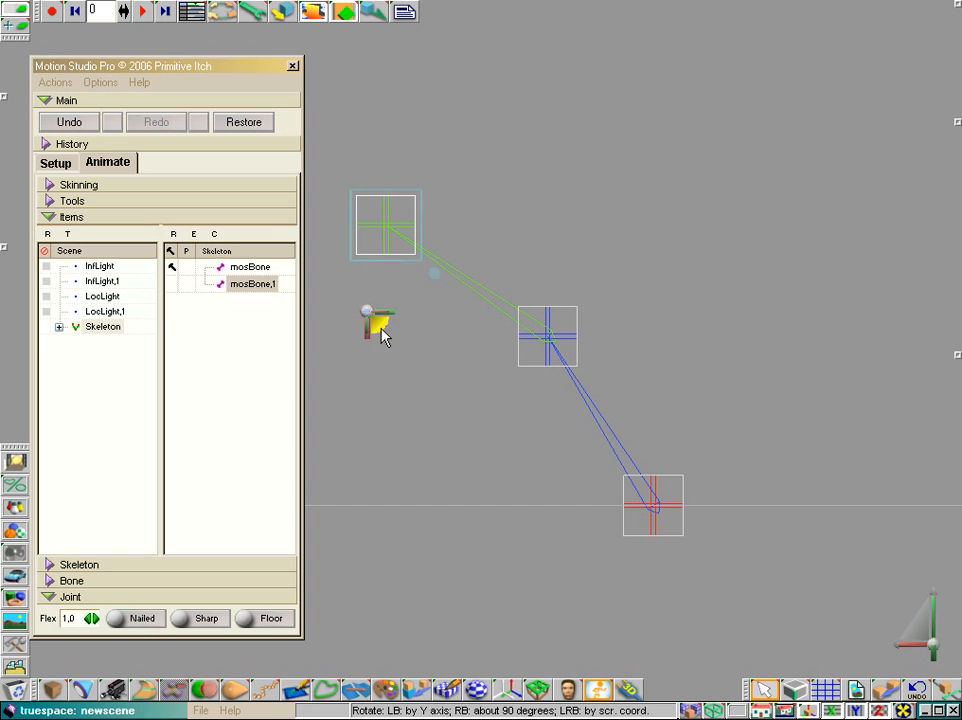
Nail the middle joint between the two bones and swing mosBone,1 around it by its free end joint
click(550, 338)
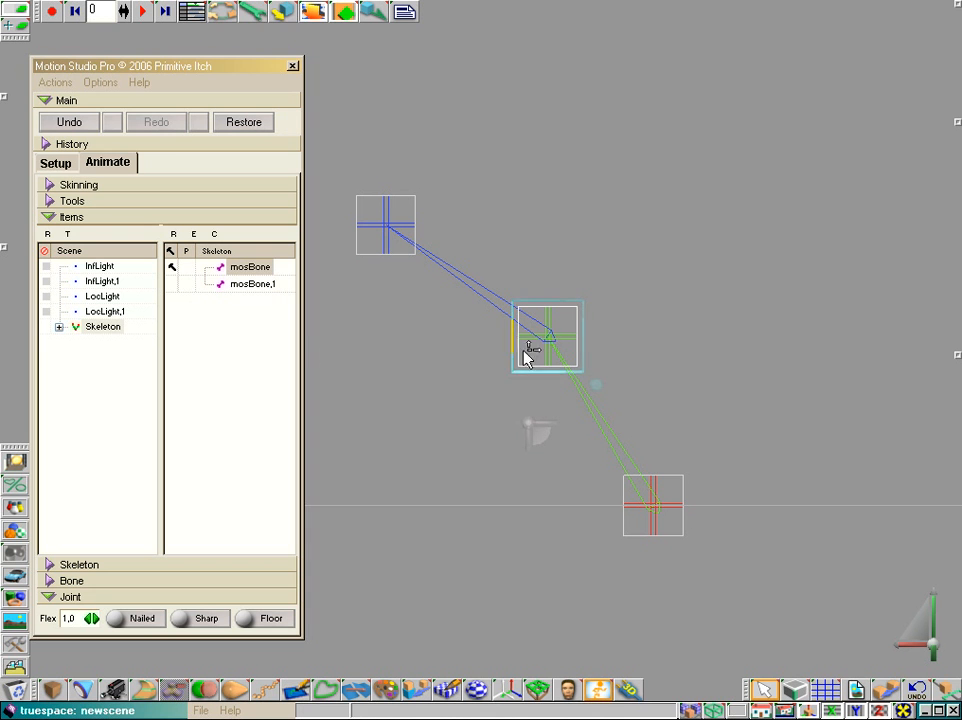
click(140, 620)
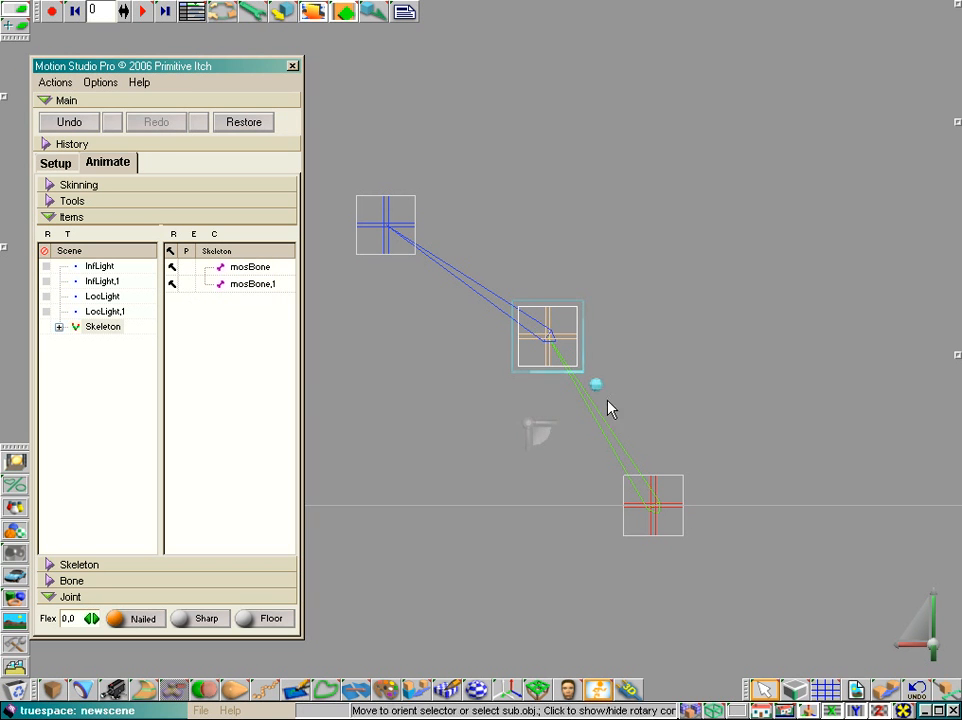
click(385, 224)
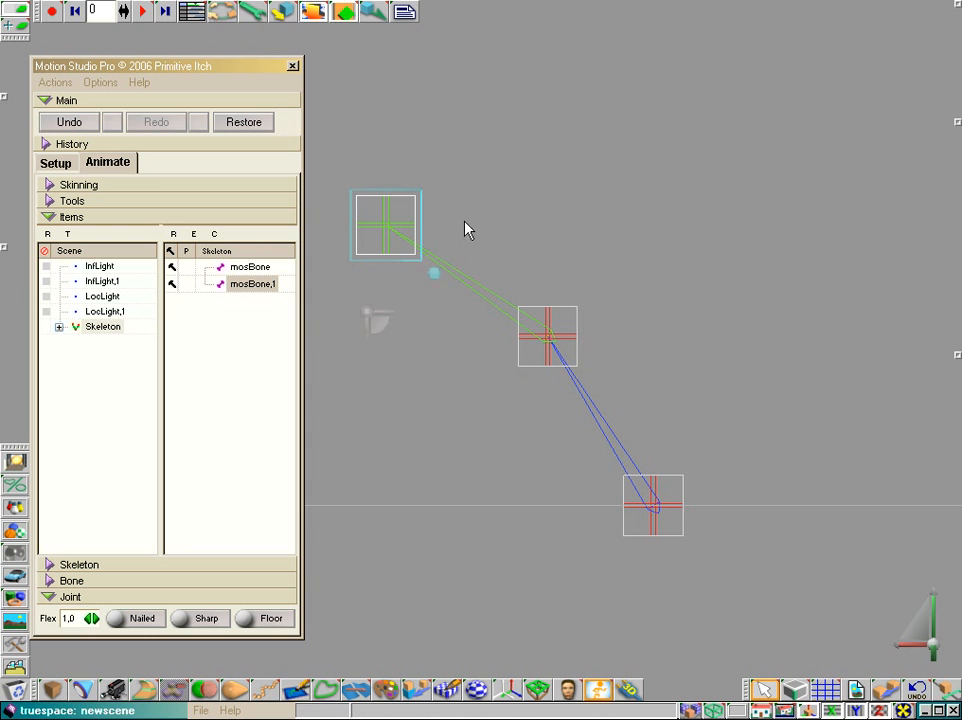
drag(468, 230, 796, 236)
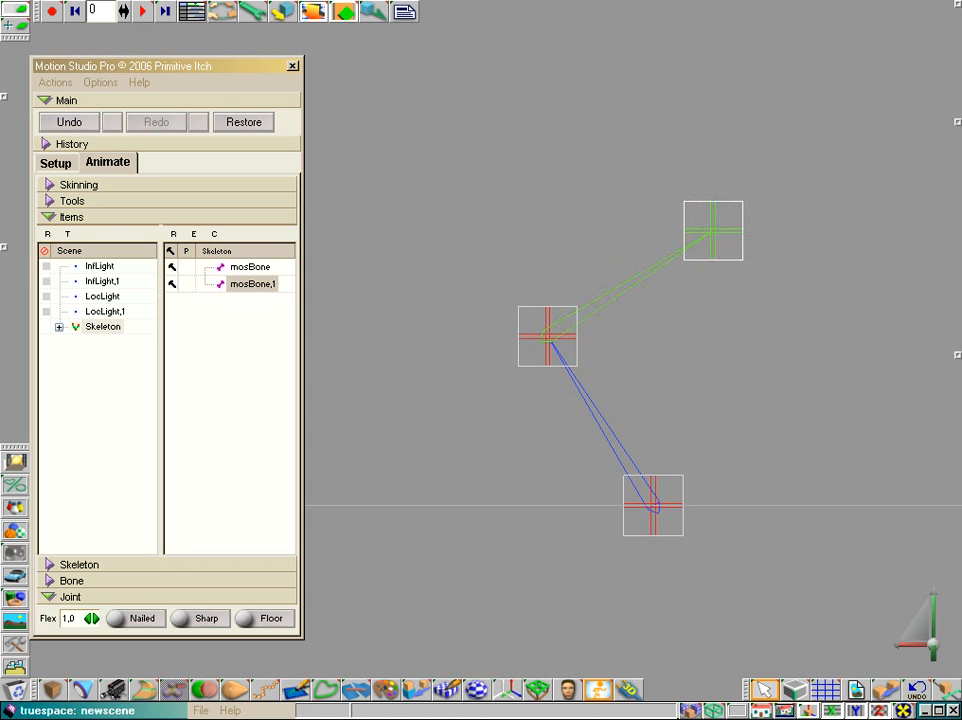
drag(713, 230, 496, 212)
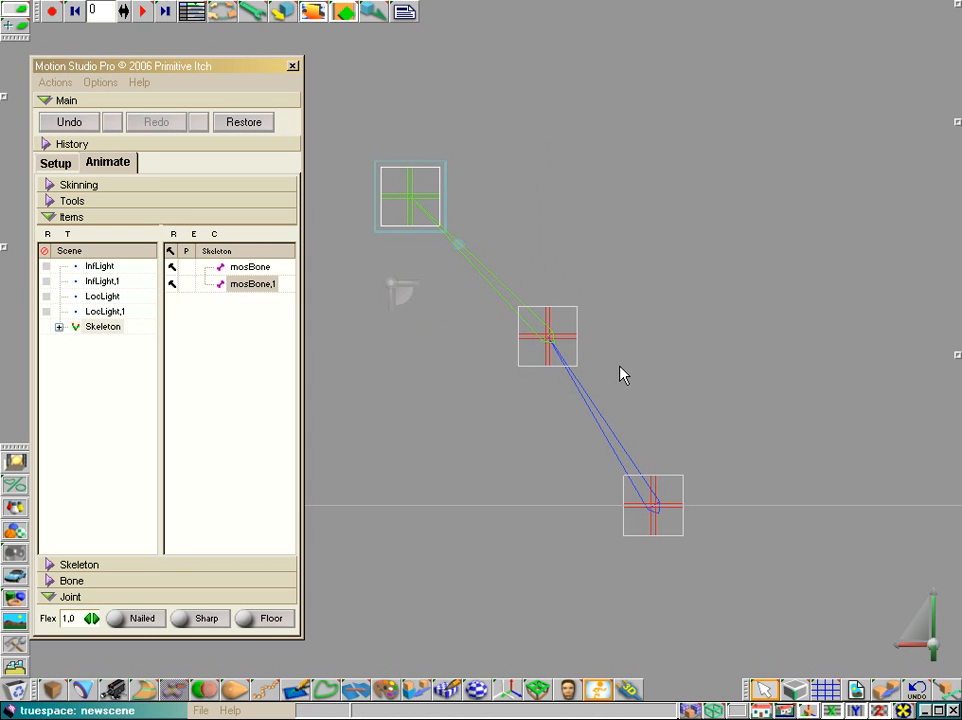
Remove the nails from mosBone and mosBone,1 and return the skeleton to its setup pose
click(171, 267)
click(171, 284)
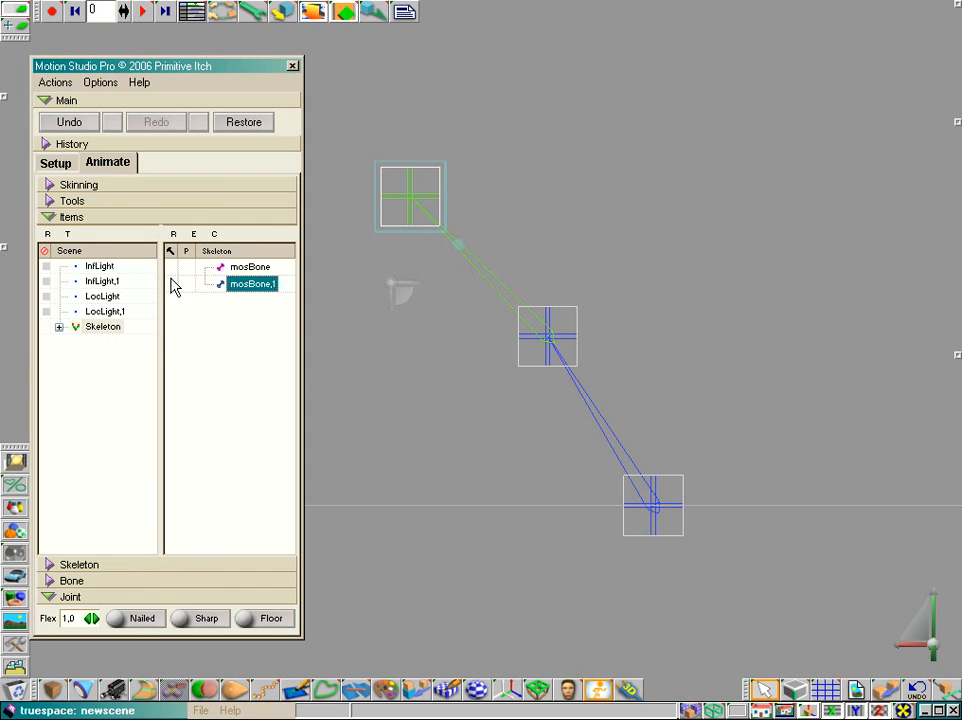
click(57, 165)
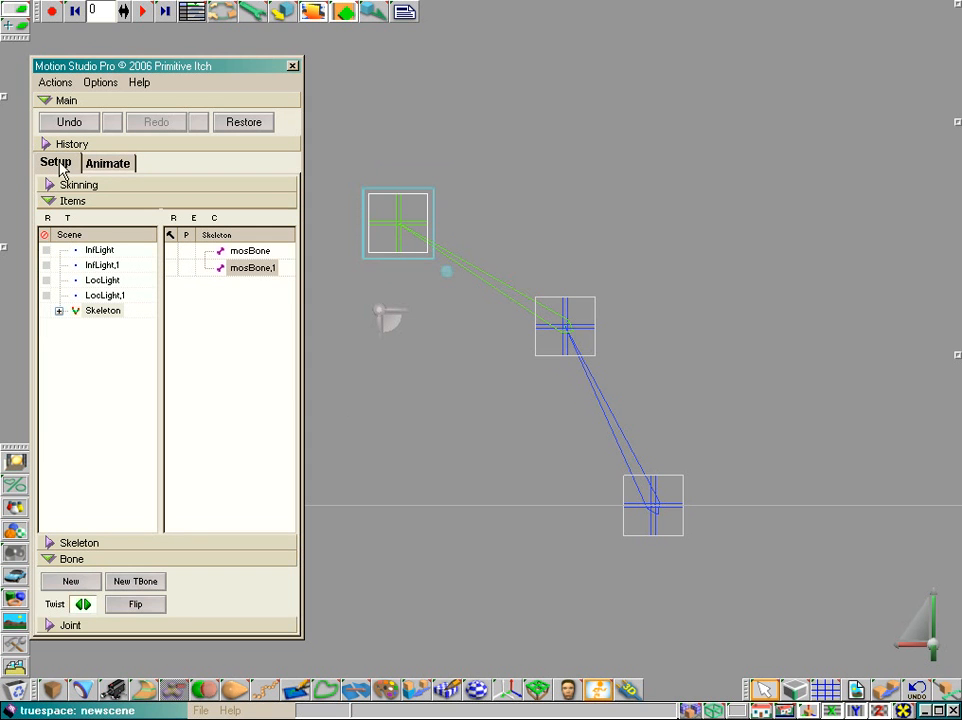
Nail mosBone in setup mode and move the free end joint of mosBone,1 upward in animation mode
click(172, 254)
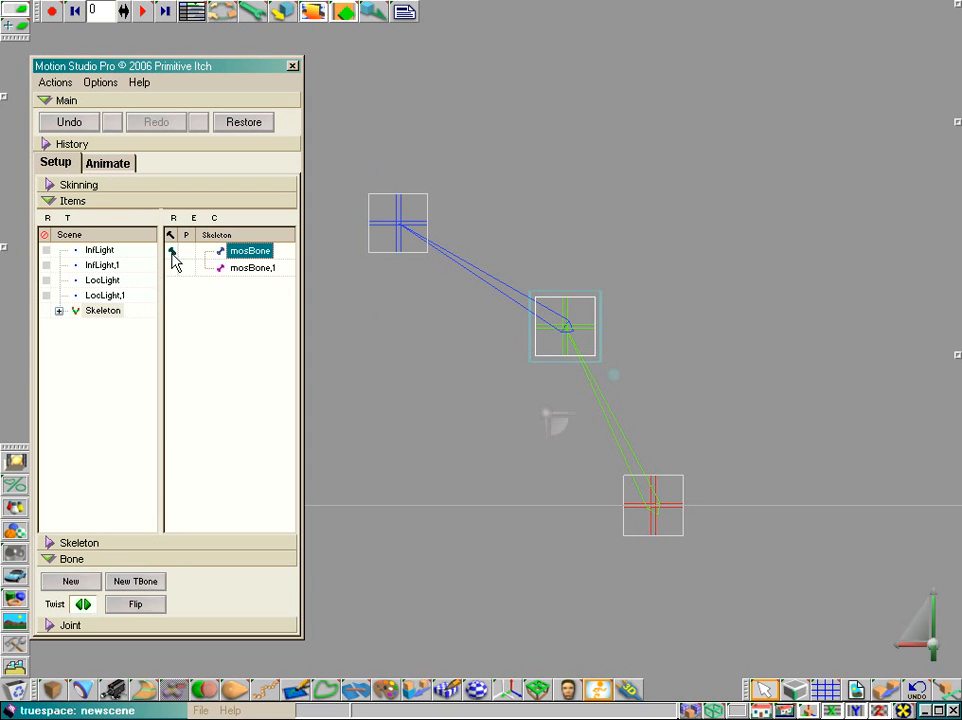
click(108, 164)
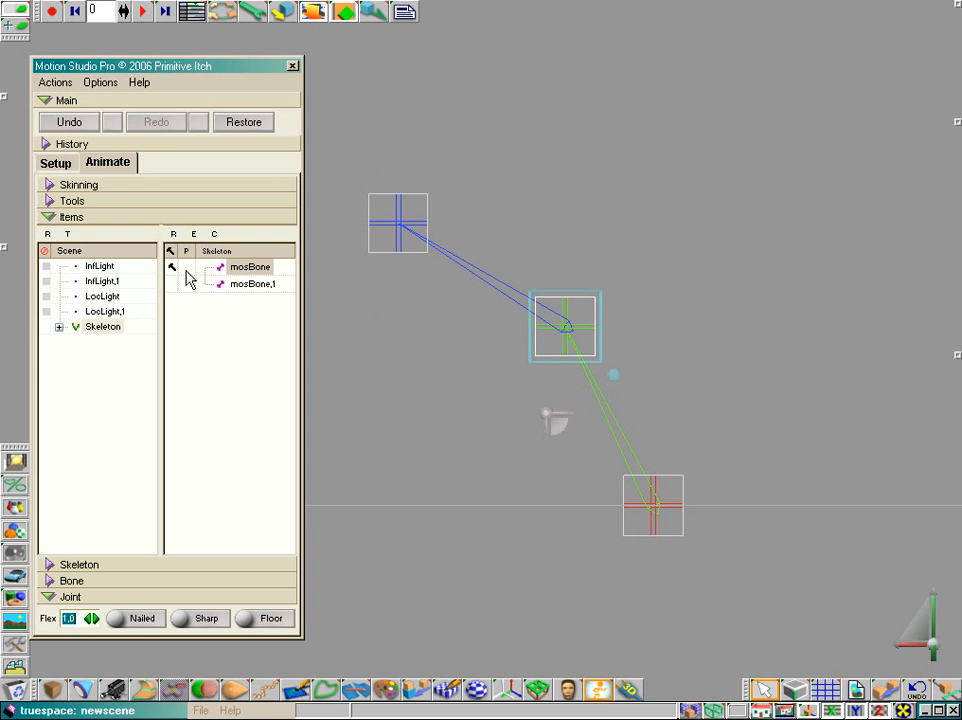
drag(399, 237, 449, 180)
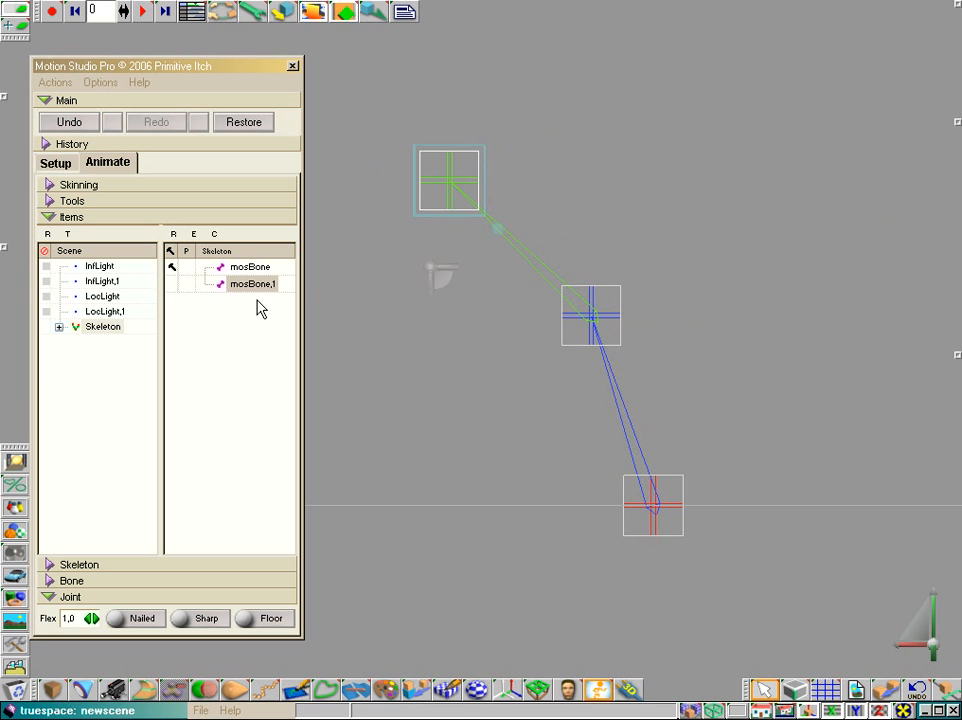
Remove mosBone's nail in animation mode and rewind the animation to its start
click(172, 268)
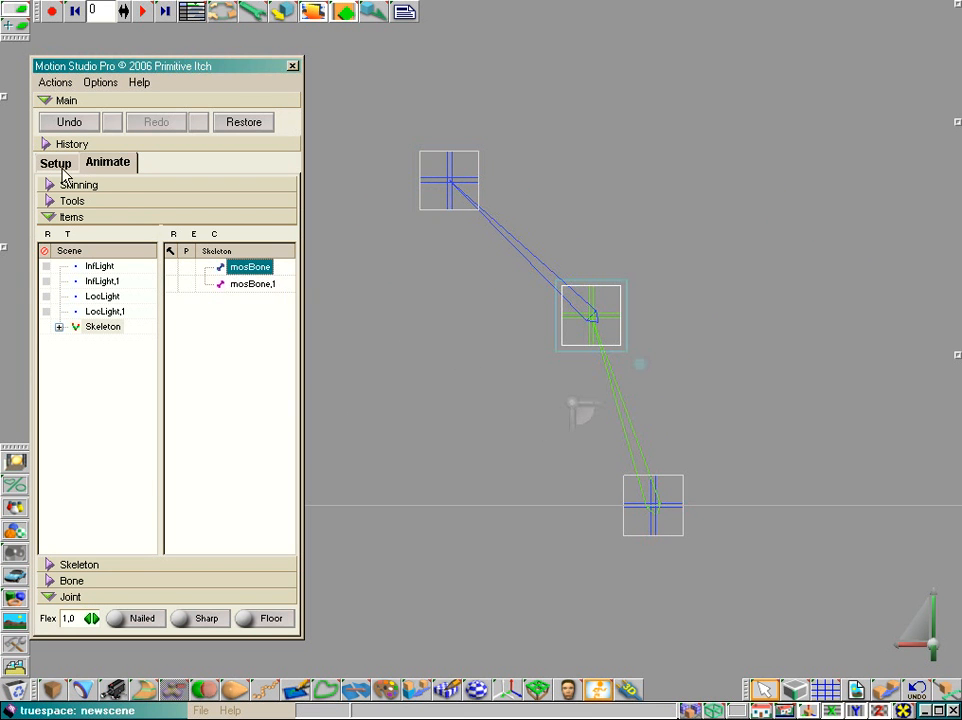
click(66, 200)
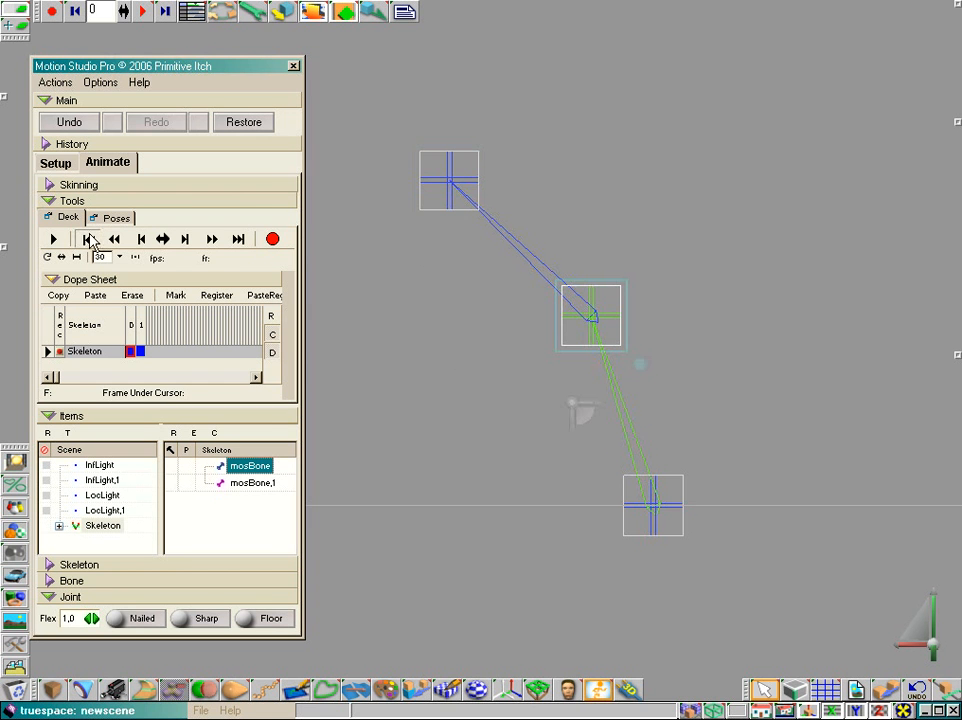
click(87, 238)
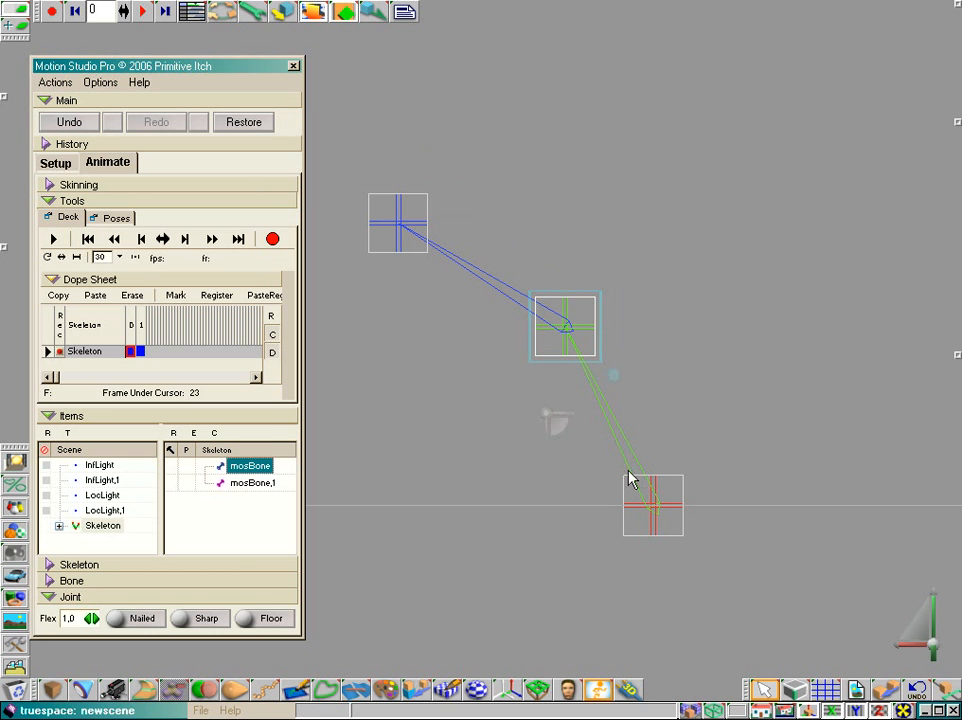
Remove mosBone's nail in setup mode and return to animation mode
click(62, 164)
click(178, 251)
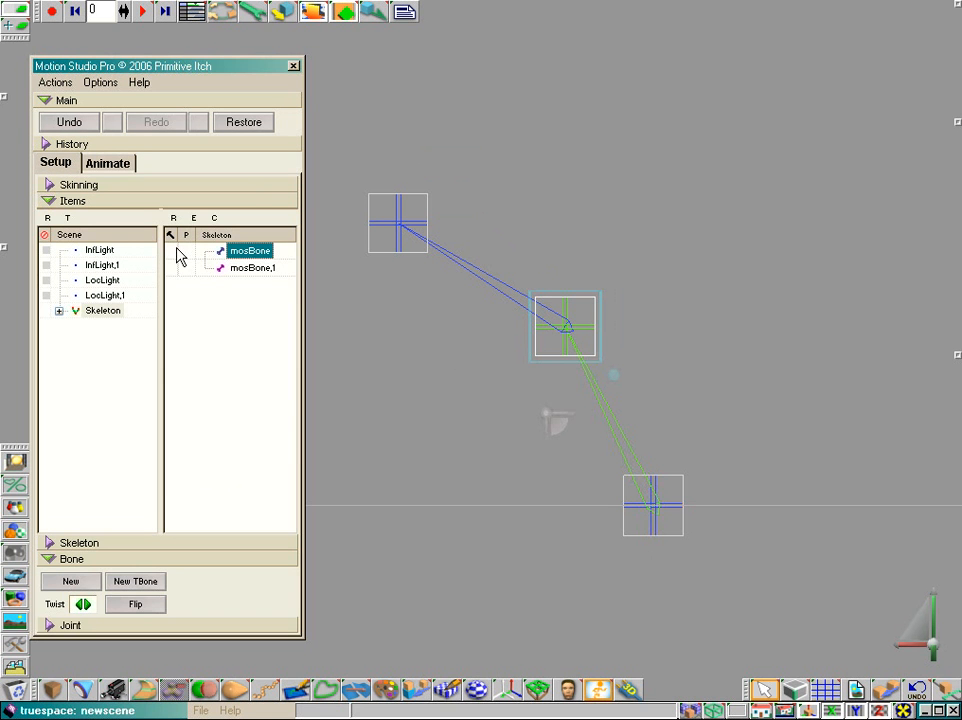
click(110, 163)
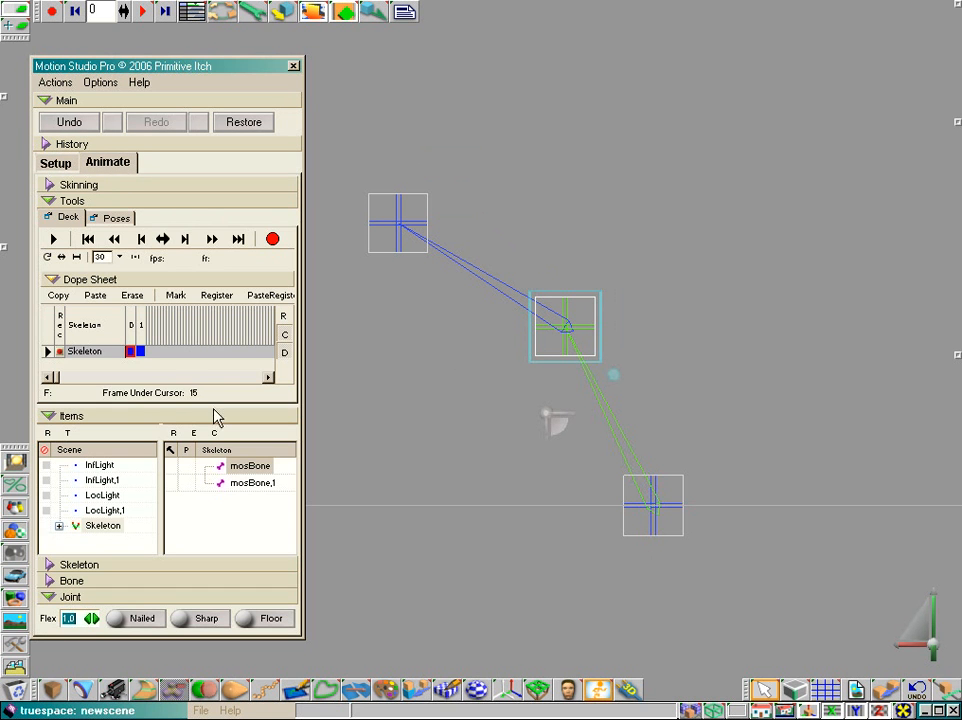
Nail mosBone in animation mode, rewind the animation to its start and leave mosBone without a nail
click(175, 468)
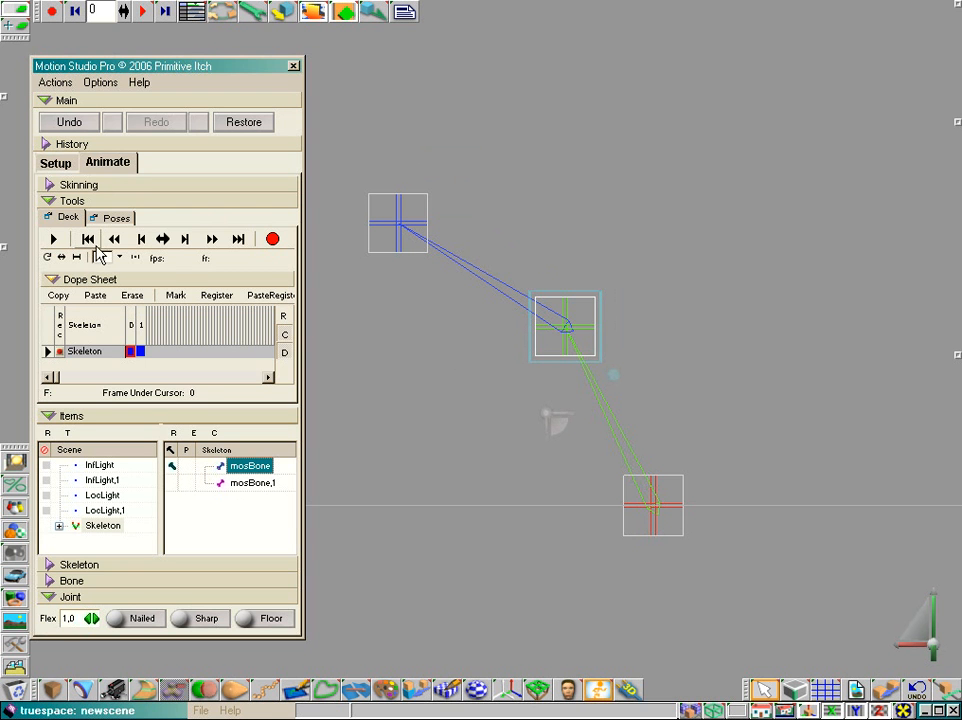
click(88, 240)
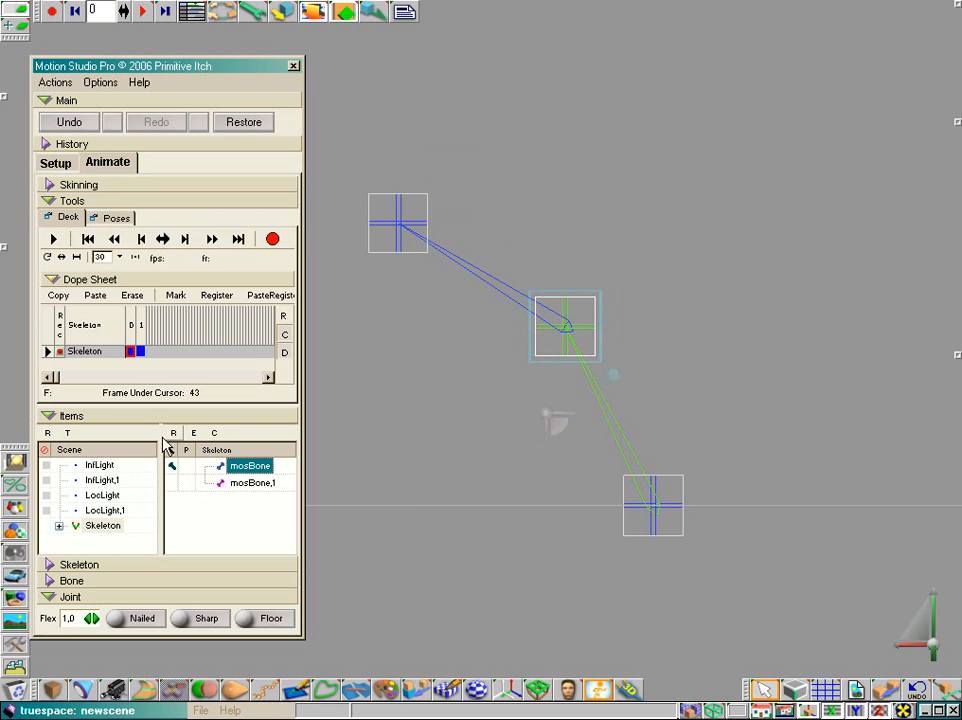
click(173, 466)
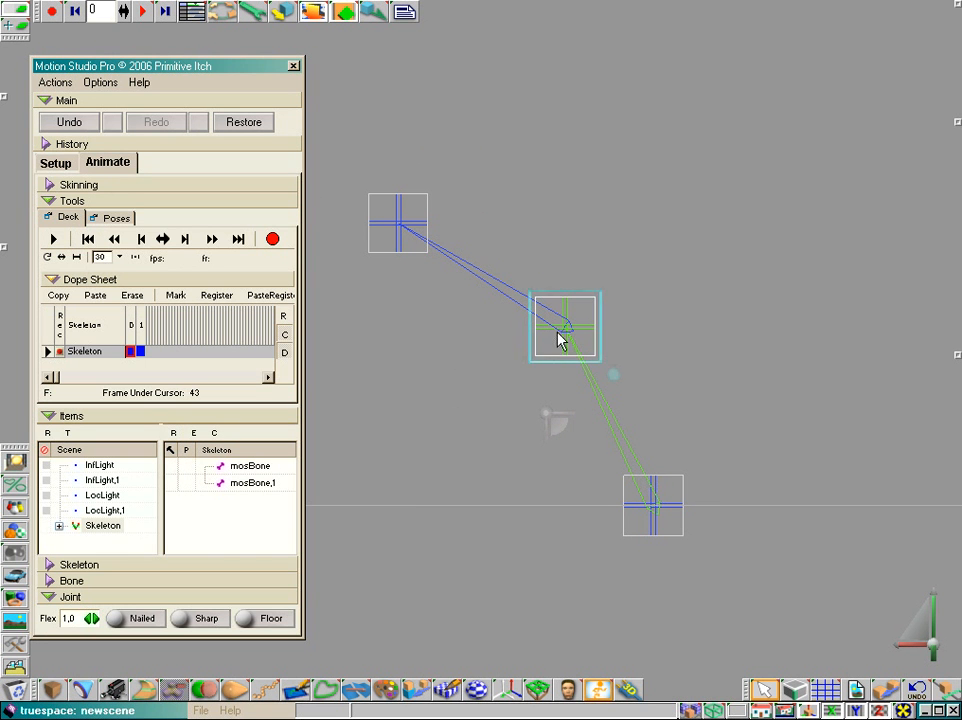
click(66, 164)
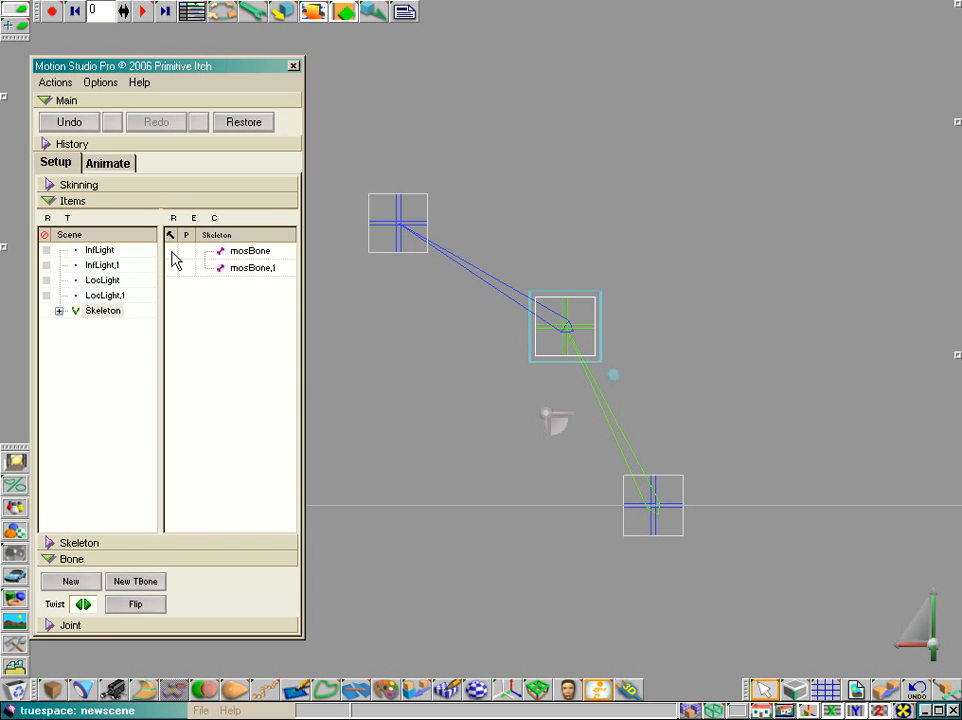
click(110, 165)
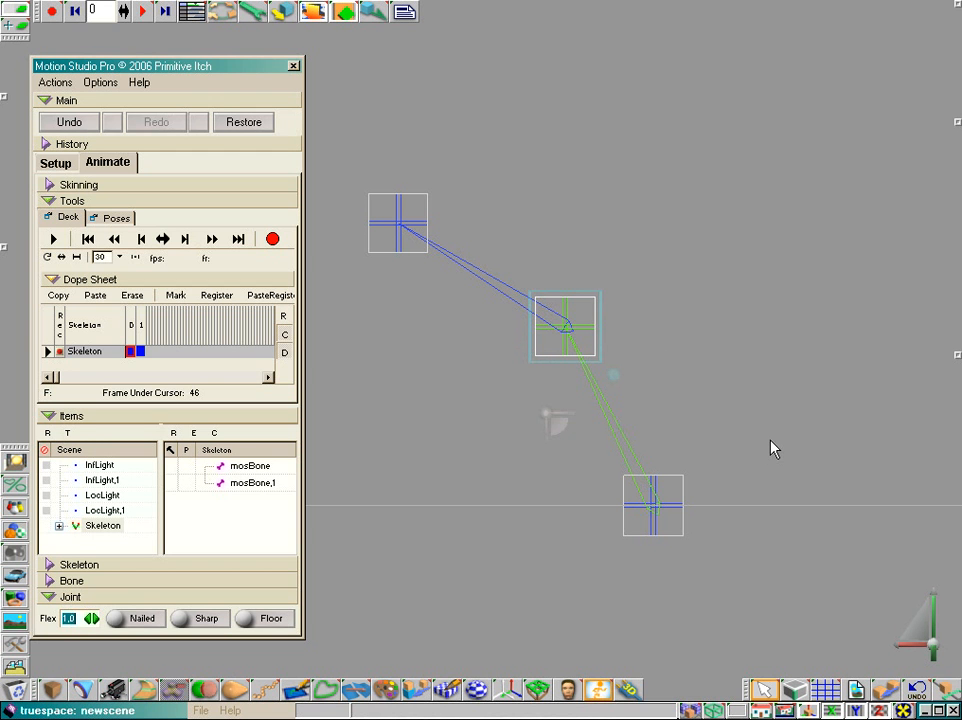
Nail mosBone in animation mode and move the free end joint of mosBone,1 through several positions around the nailed root joint
click(660, 512)
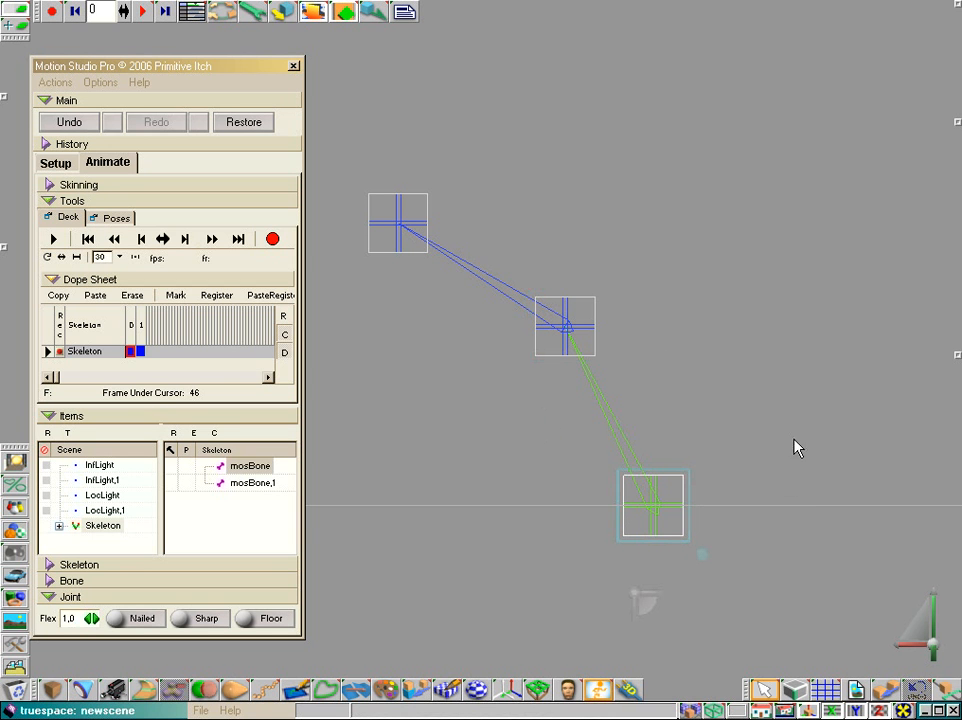
scroll(771, 399, down, 5)
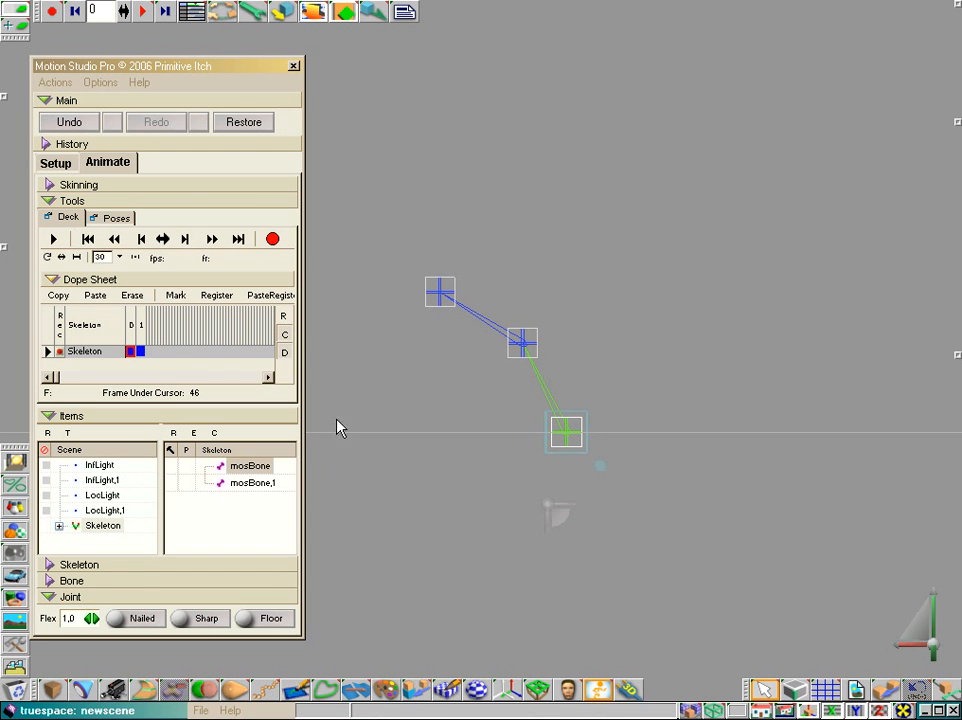
click(174, 467)
click(445, 298)
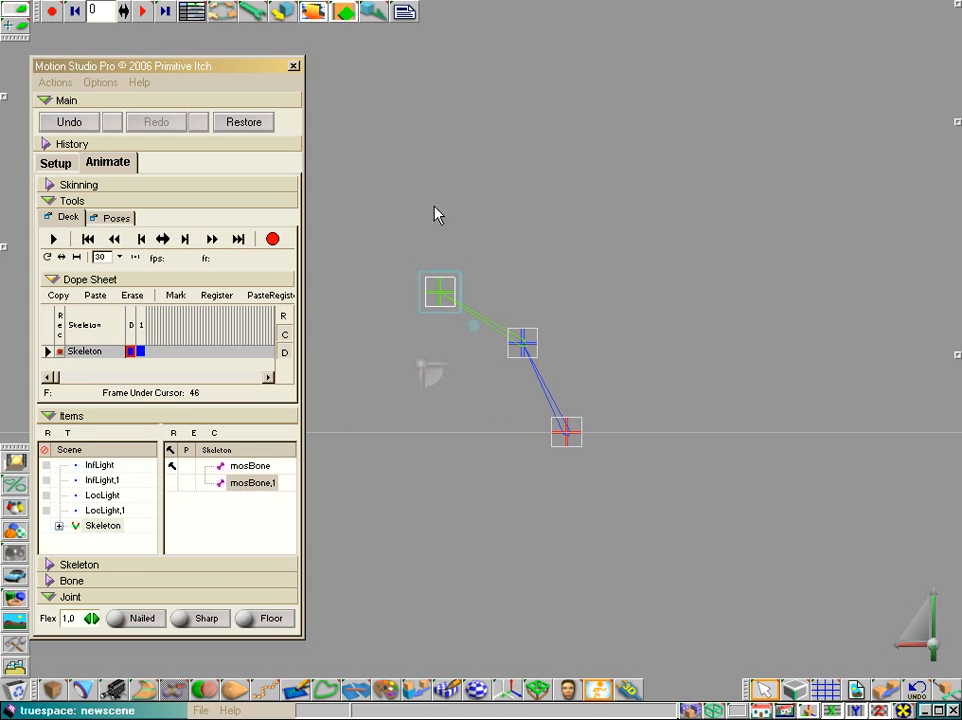
drag(455, 278, 430, 301)
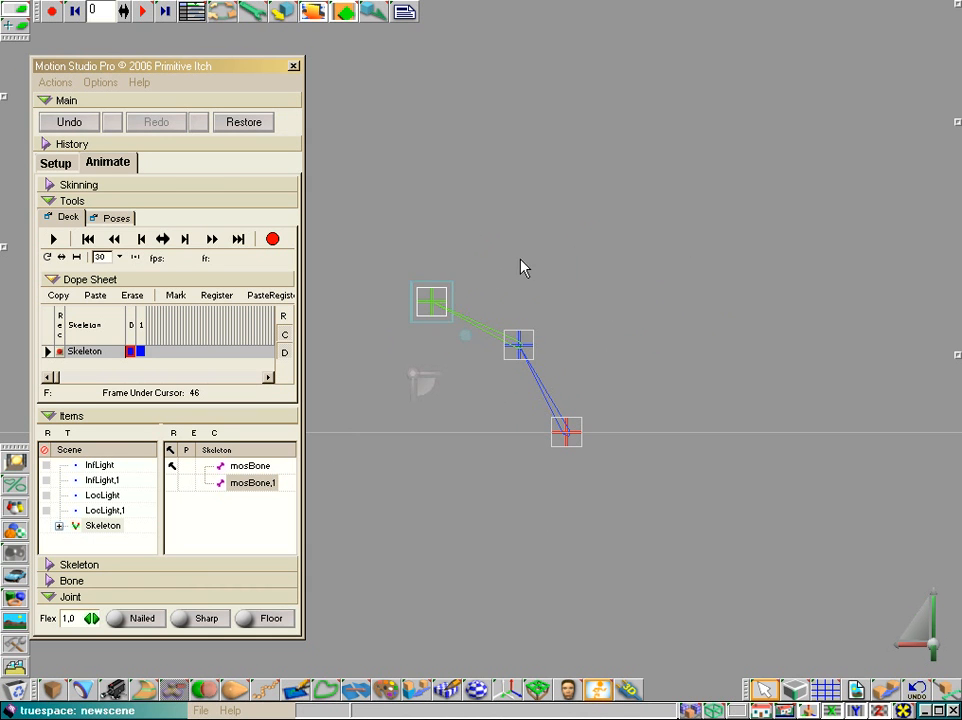
drag(432, 302, 513, 401)
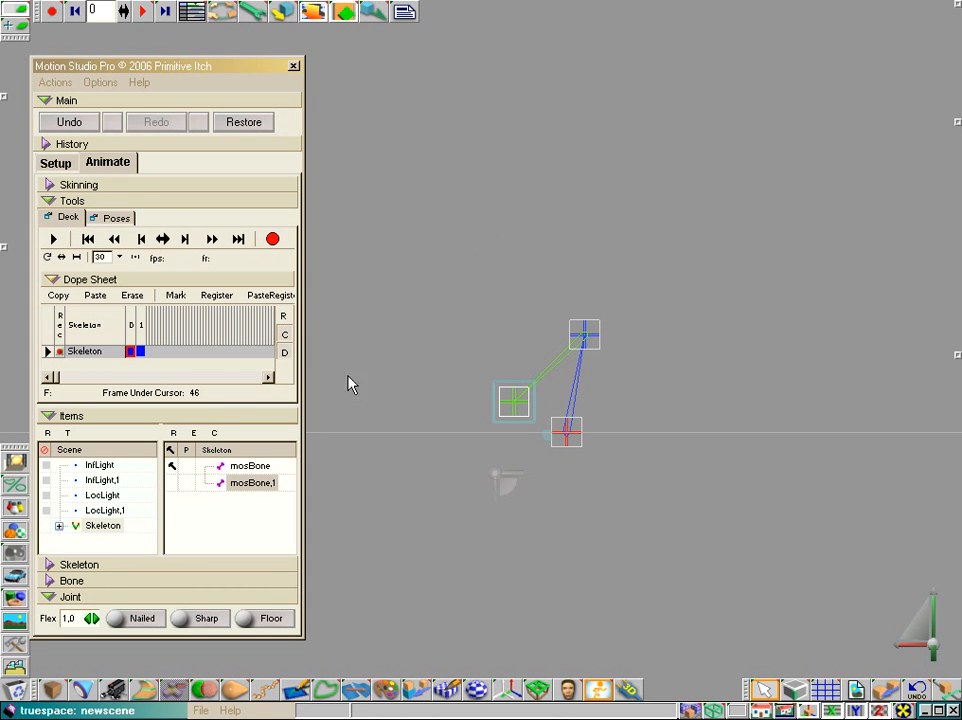
drag(487, 313, 410, 302)
drag(436, 390, 468, 382)
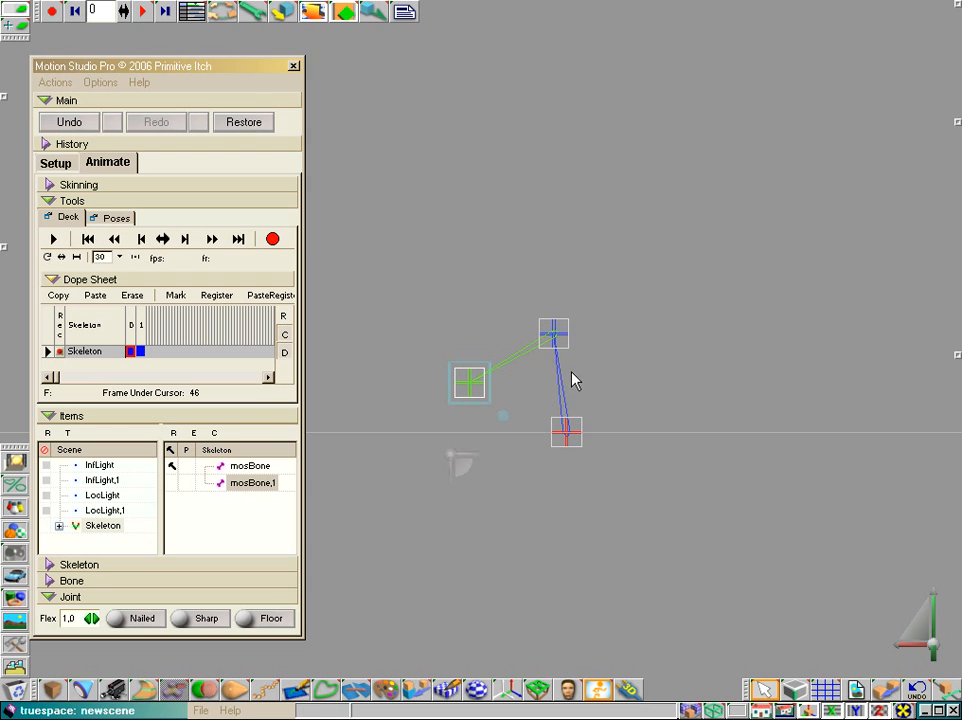
drag(571, 354, 532, 278)
drag(430, 306, 426, 313)
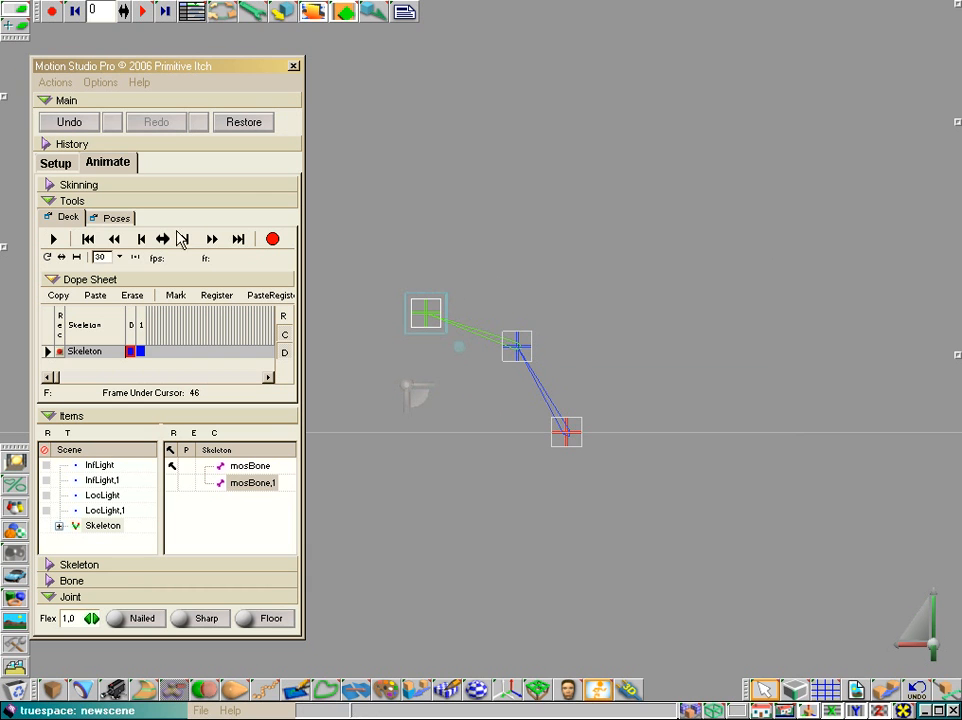
Rewind the animation to its start, clear the existing nail and nail mosBone again
click(92, 240)
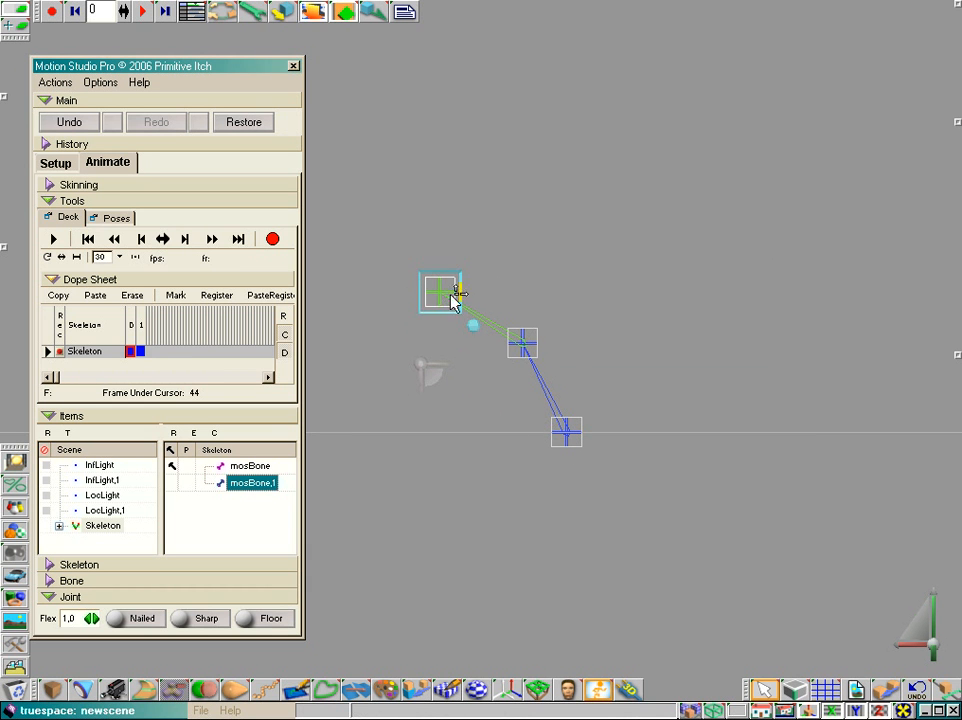
click(175, 435)
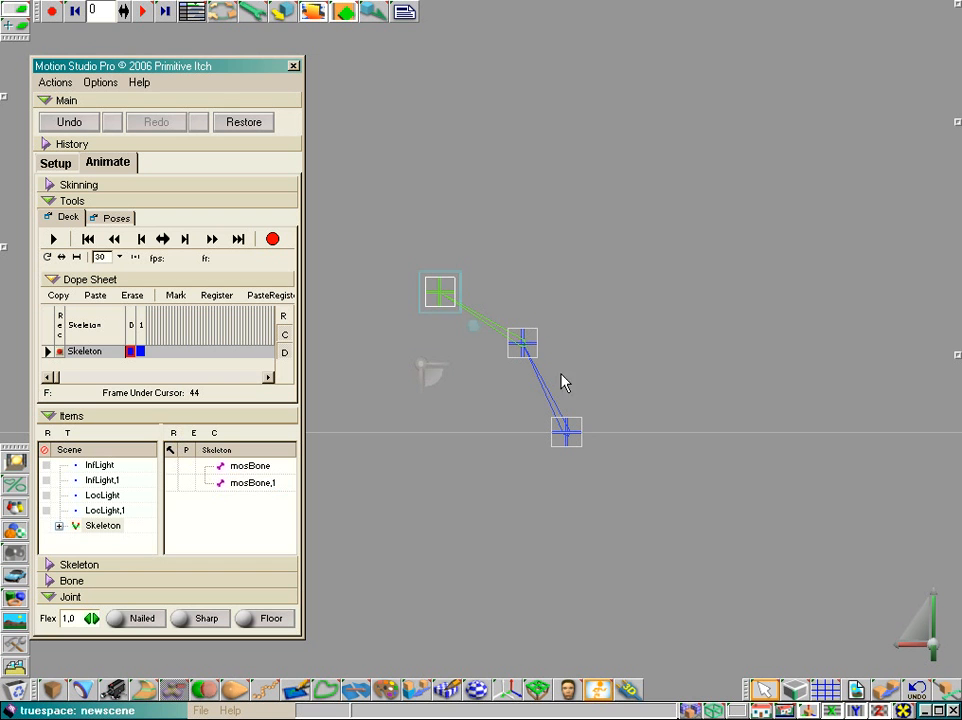
click(568, 433)
click(172, 467)
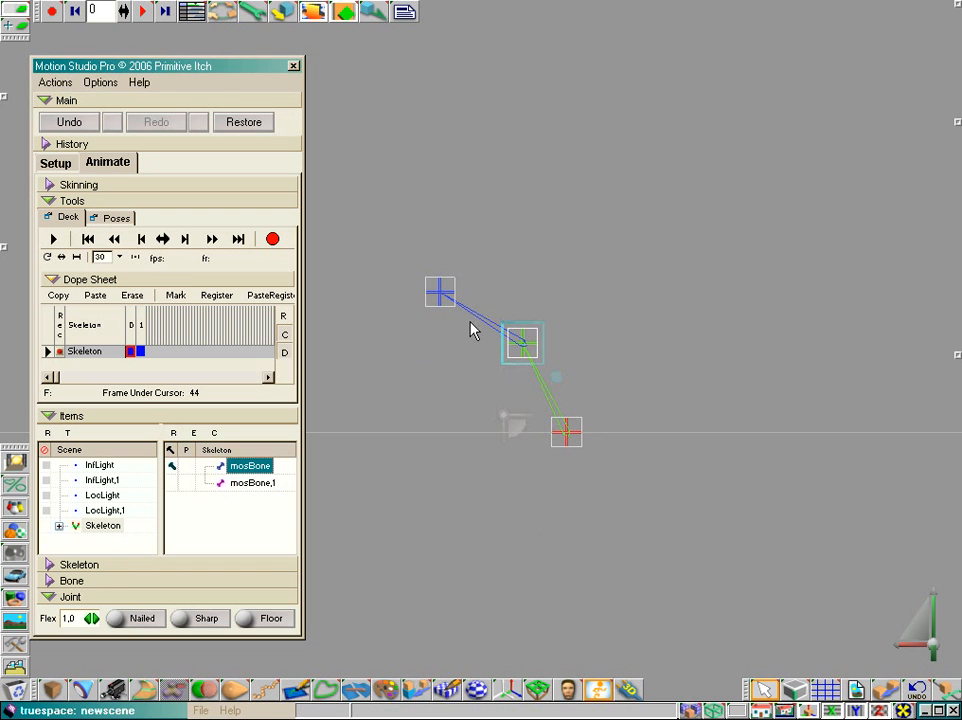
Select mosBone,1 and record the skeleton's nailed starting pose at frame 2
click(446, 298)
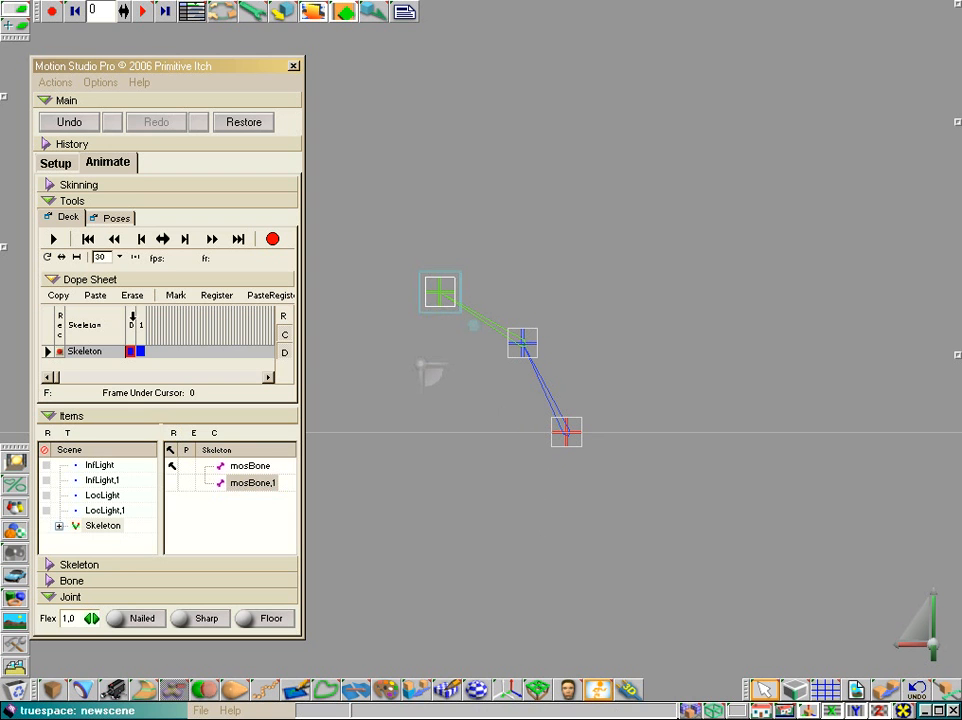
right_click(152, 334)
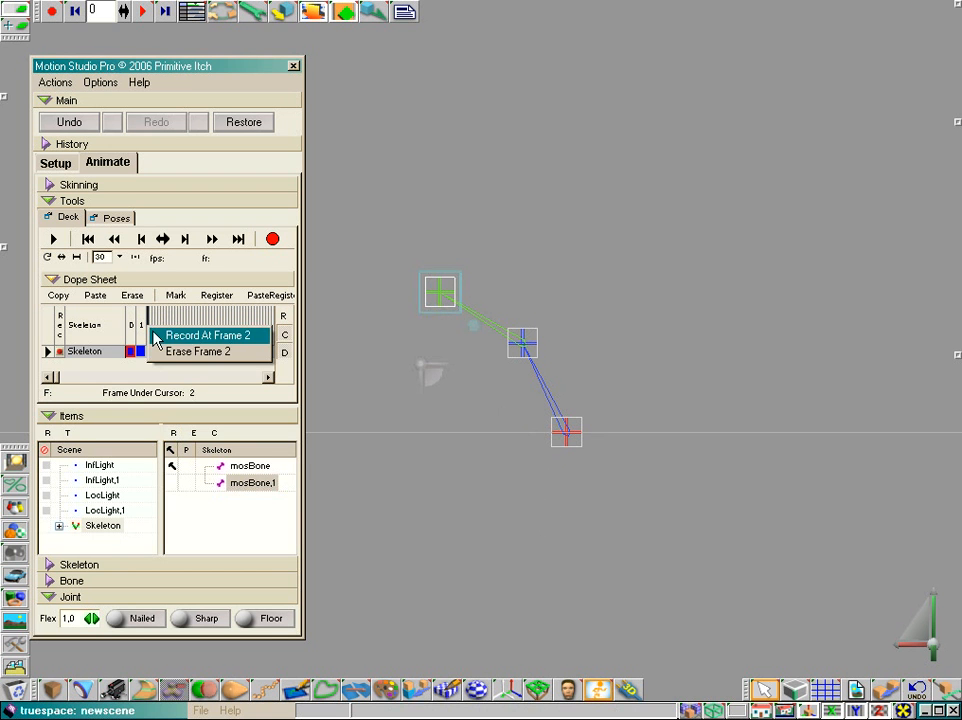
click(157, 337)
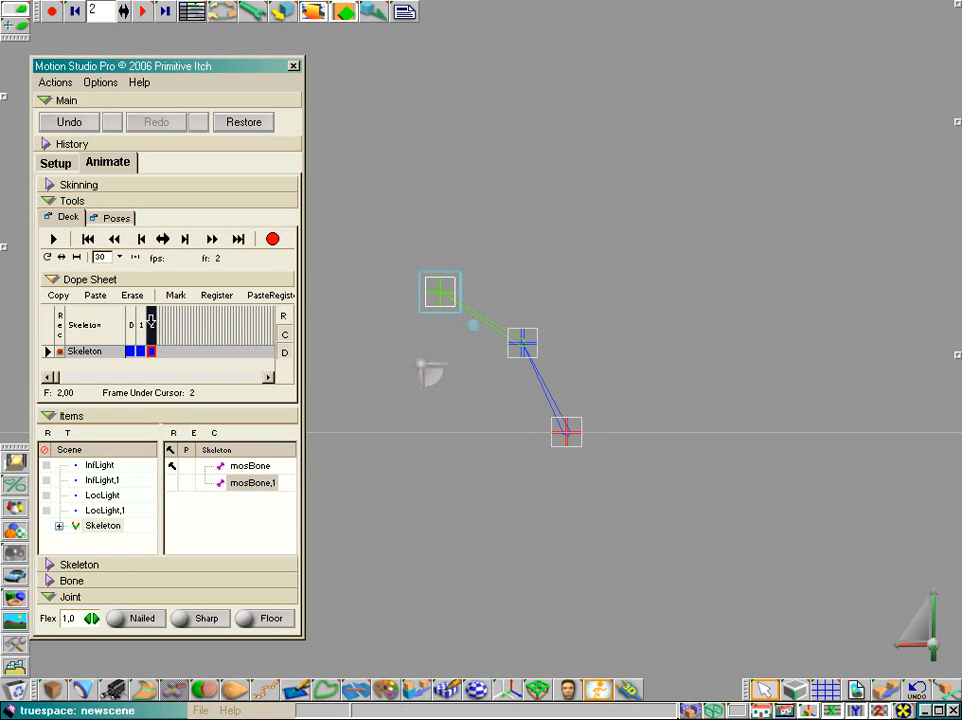
Swing mosBone,1's free end joint across to the opposite side of the nailed root and record the pose at frame 20
mouse_move(500, 283)
mouse_down()
mouse_move(580, 235)
mouse_move(509, 274)
mouse_up()
drag(448, 282, 688, 287)
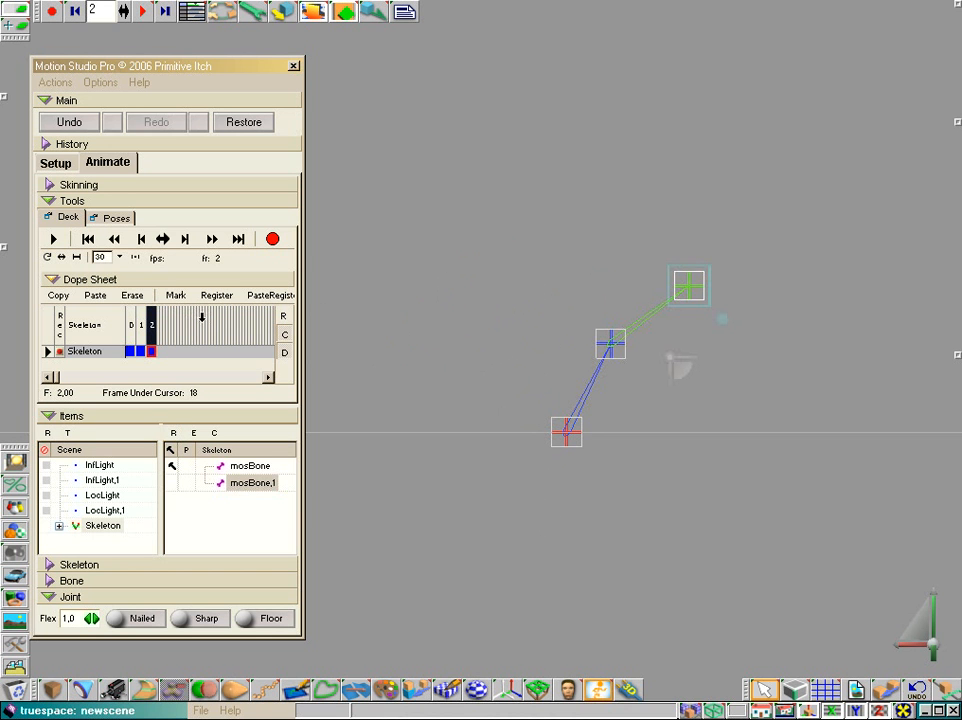
right_click(205, 317)
click(212, 327)
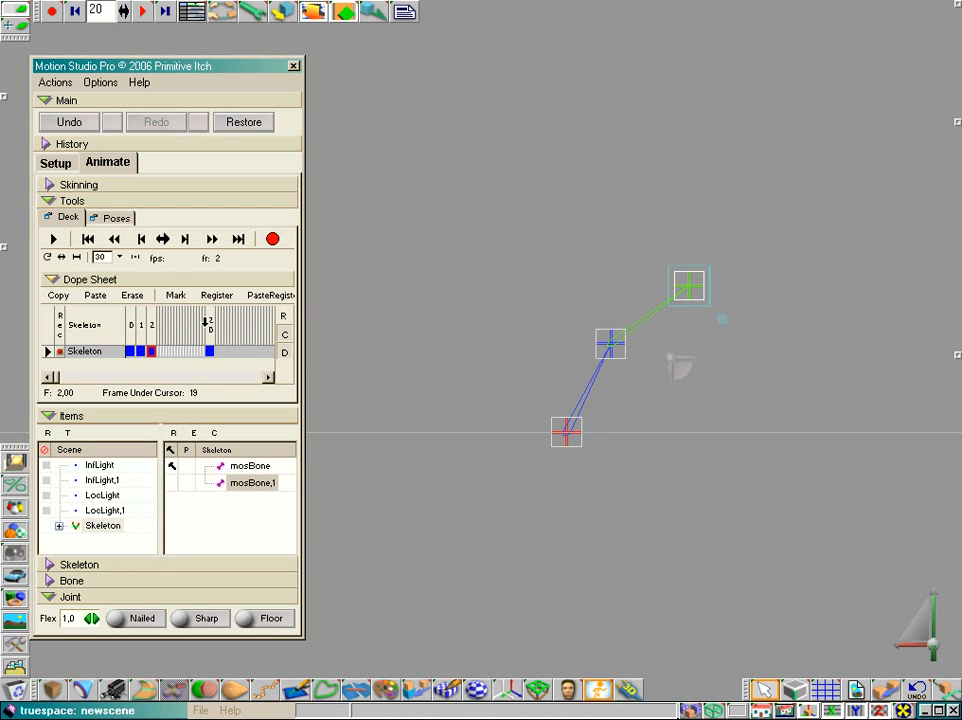
Scrub through the recorded motion, set the playback rate to 10 fps and play the animation
click(163, 240)
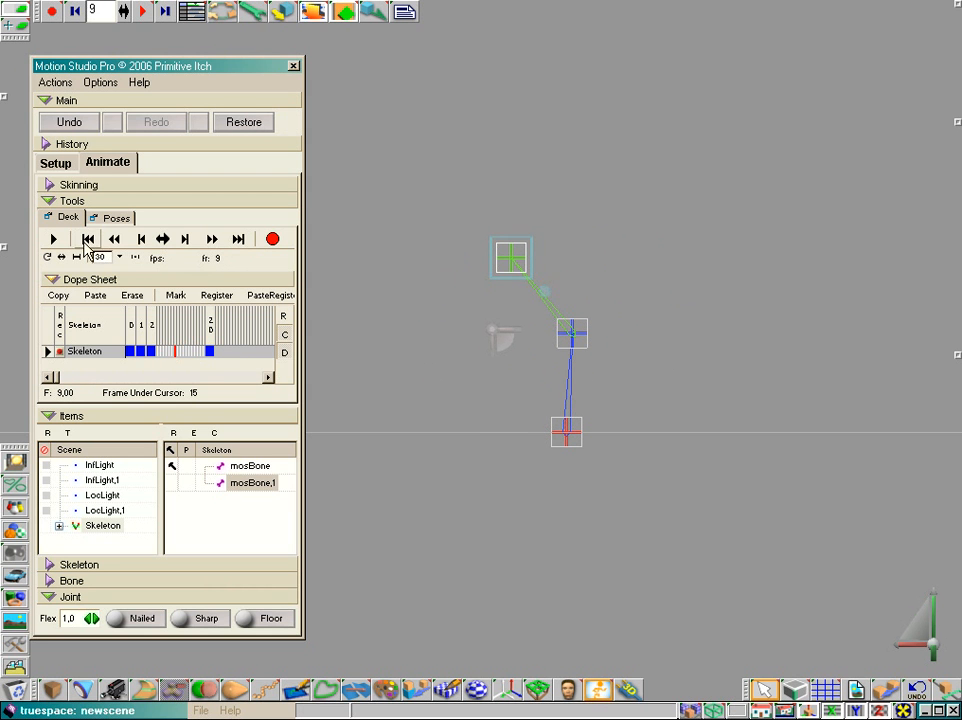
click(119, 257)
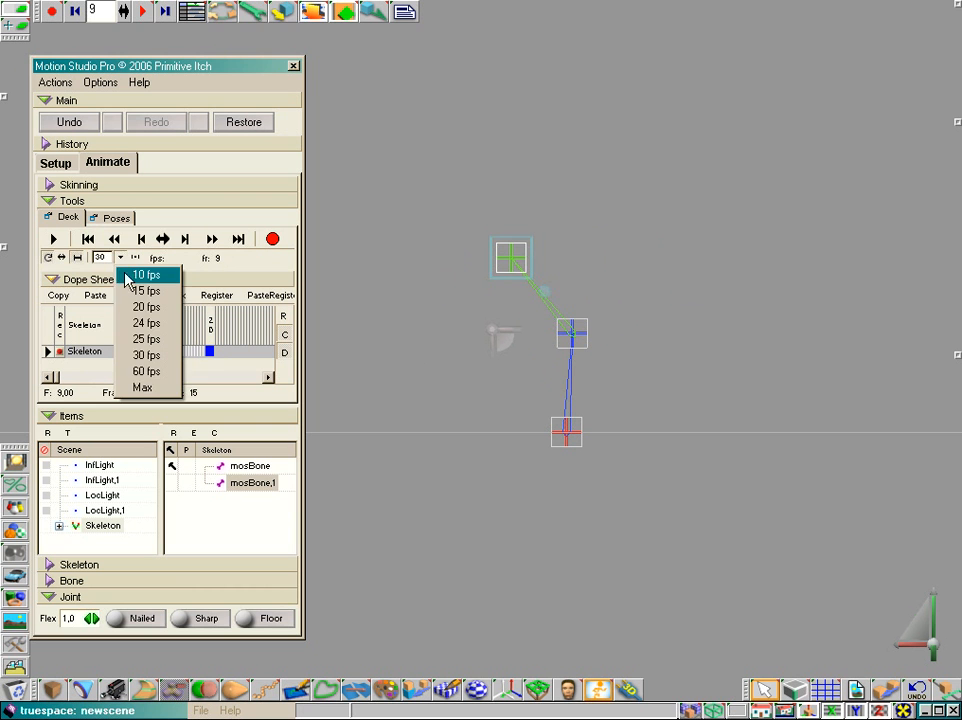
click(142, 275)
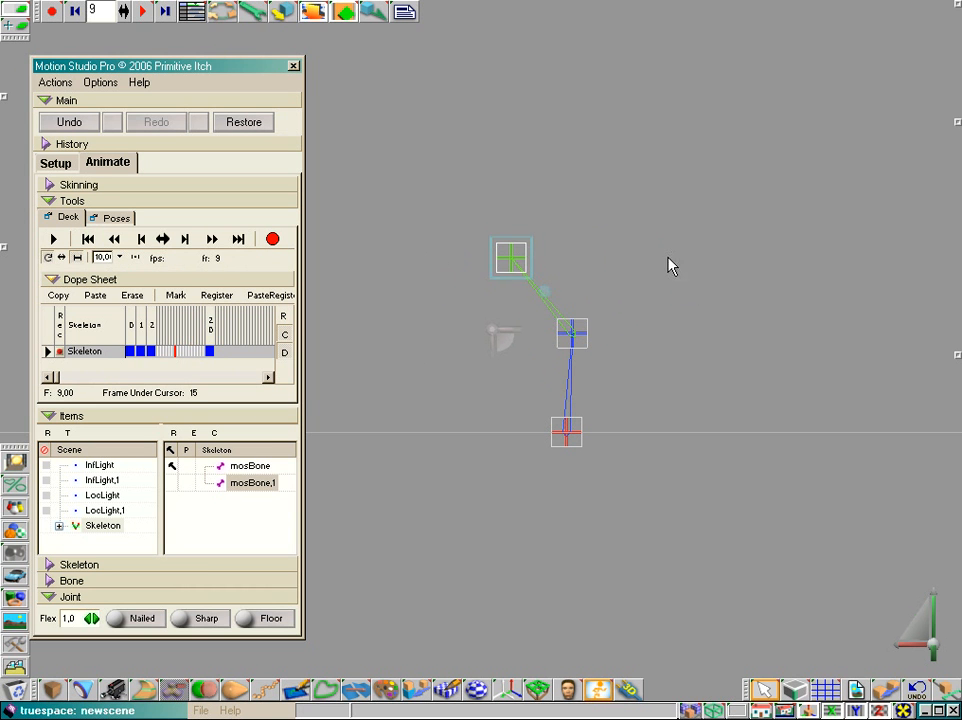
click(55, 240)
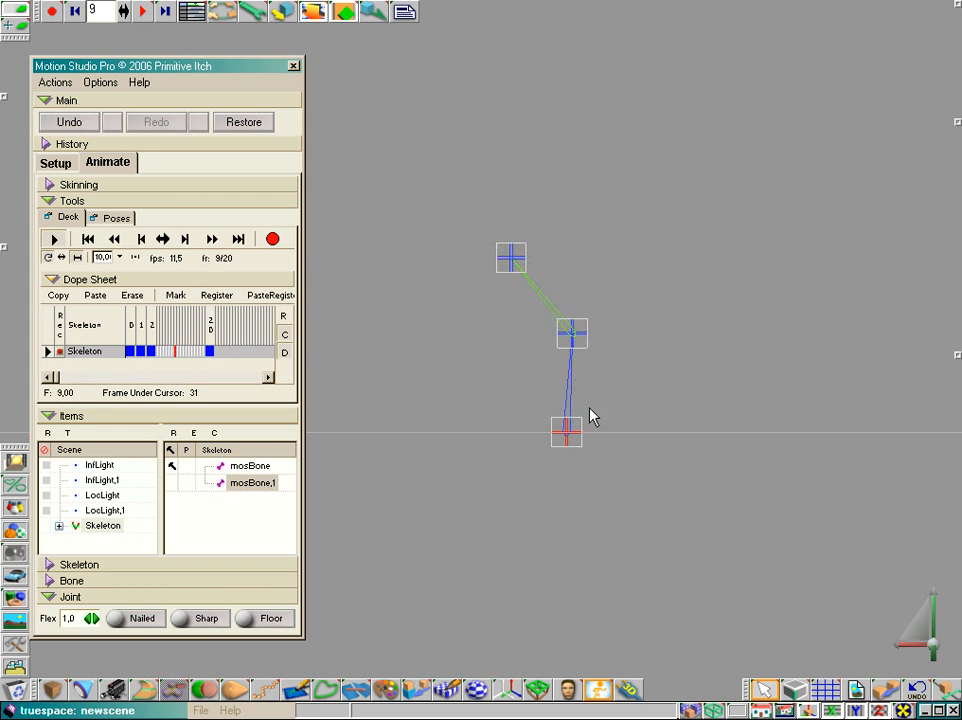
click(54, 241)
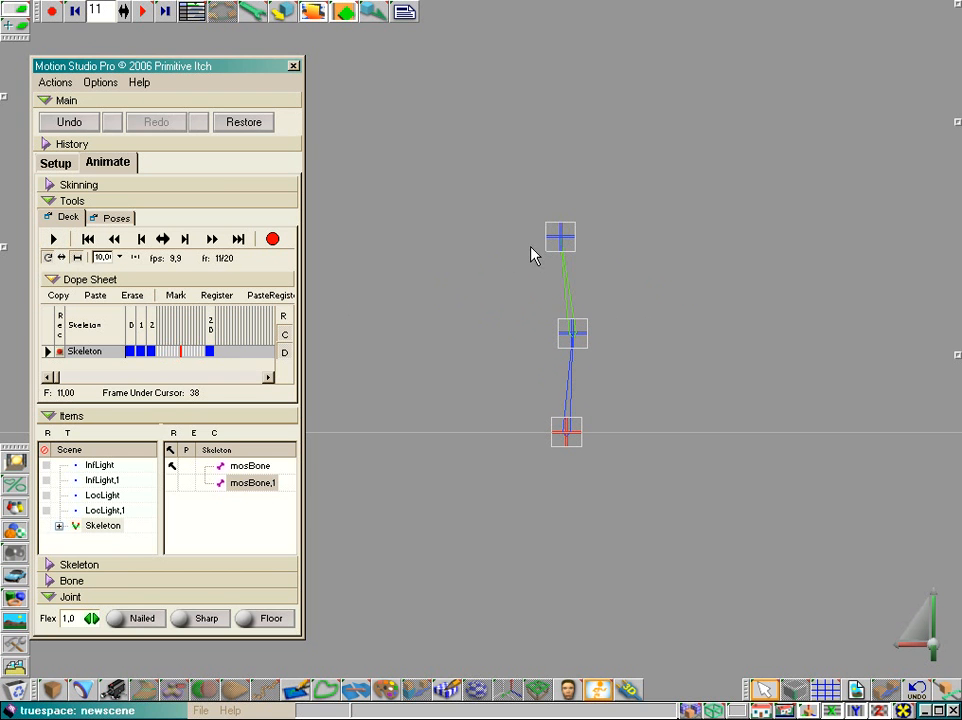
Move mosBone,1's free end joint slightly upward at frame 10 and record that pose as a keyframe
click(151, 322)
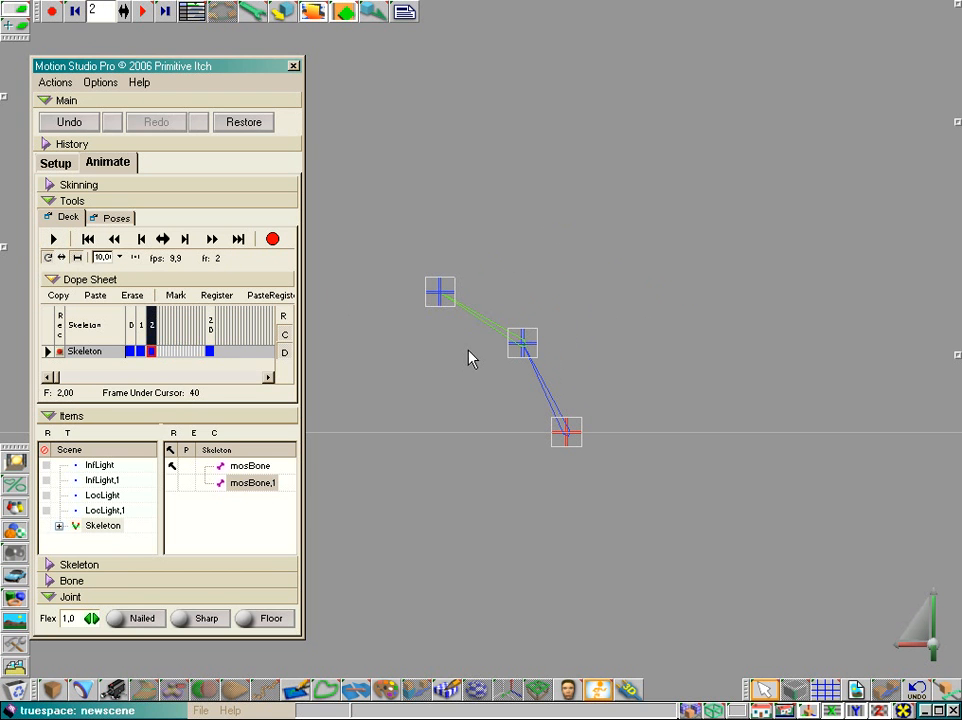
click(439, 291)
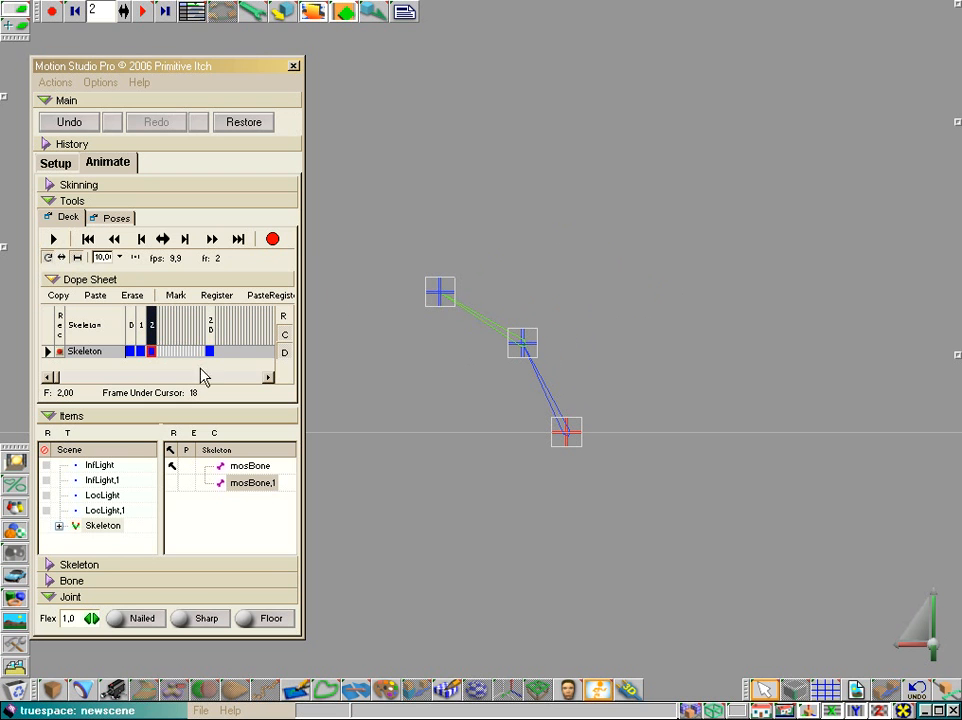
click(243, 484)
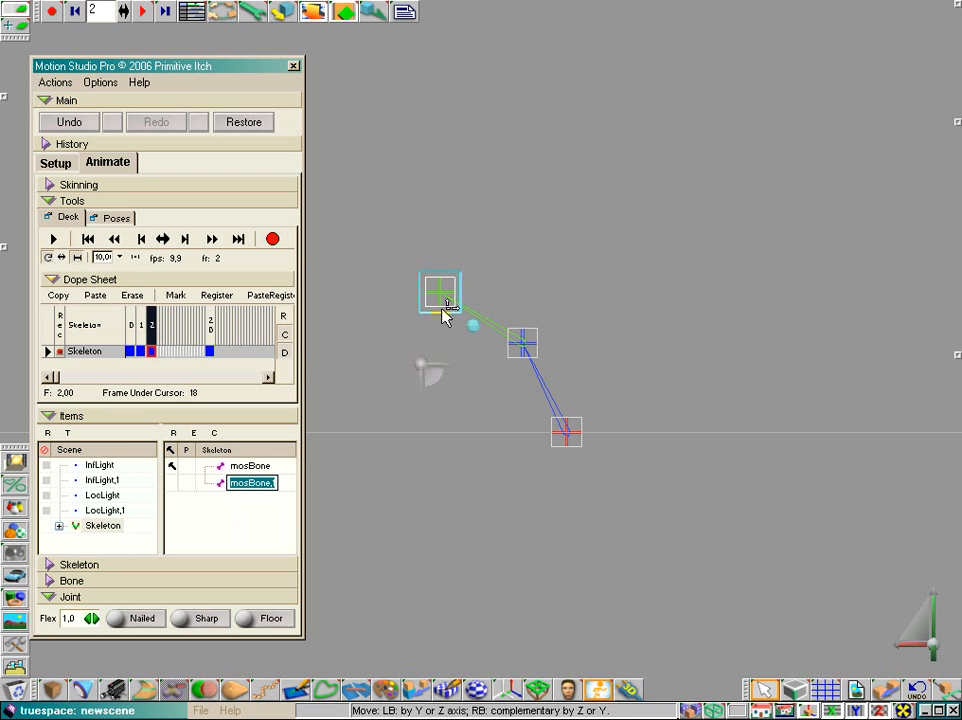
click(209, 351)
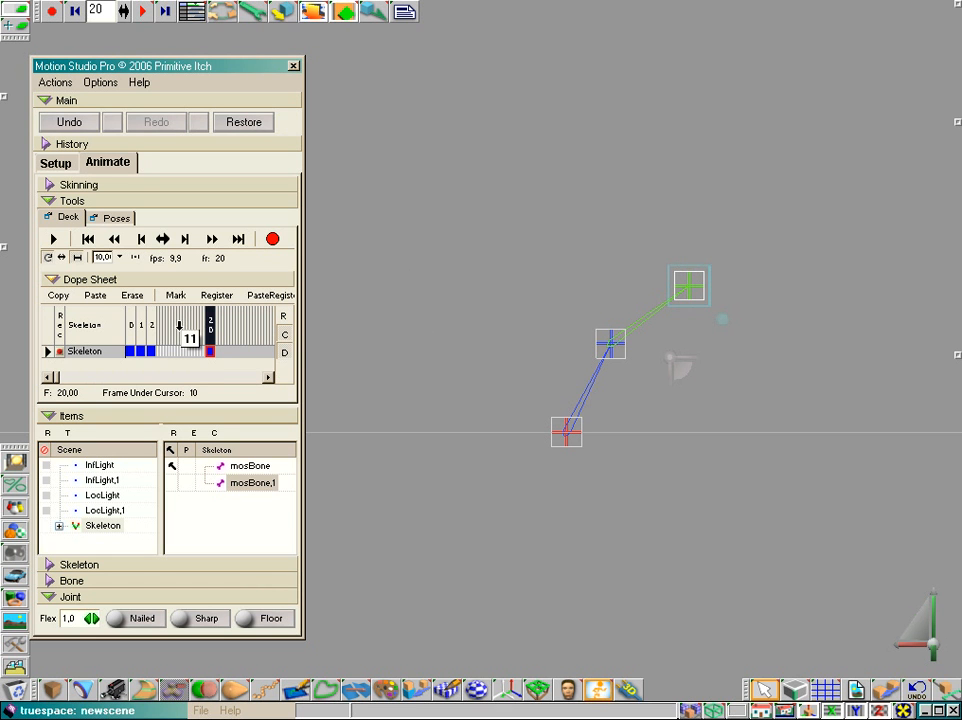
click(178, 323)
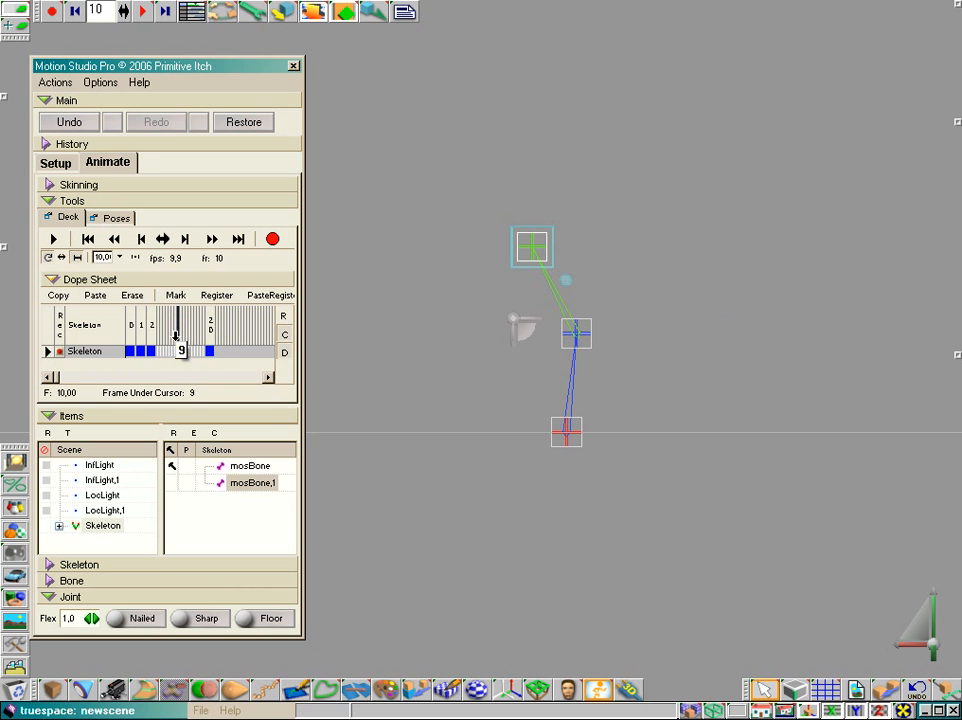
drag(532, 246, 543, 236)
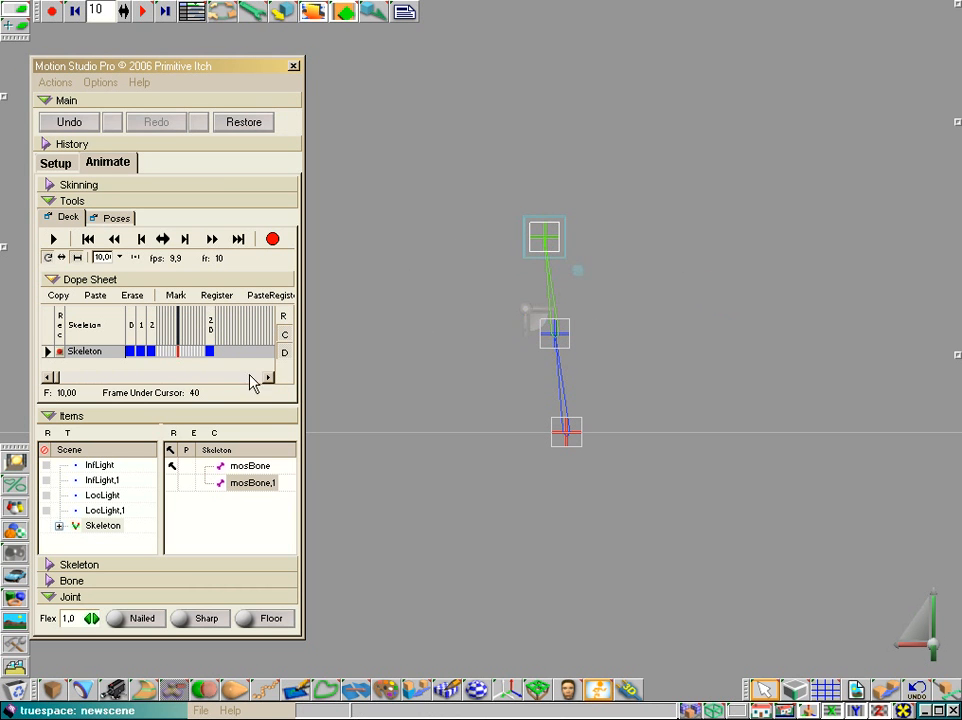
click(274, 240)
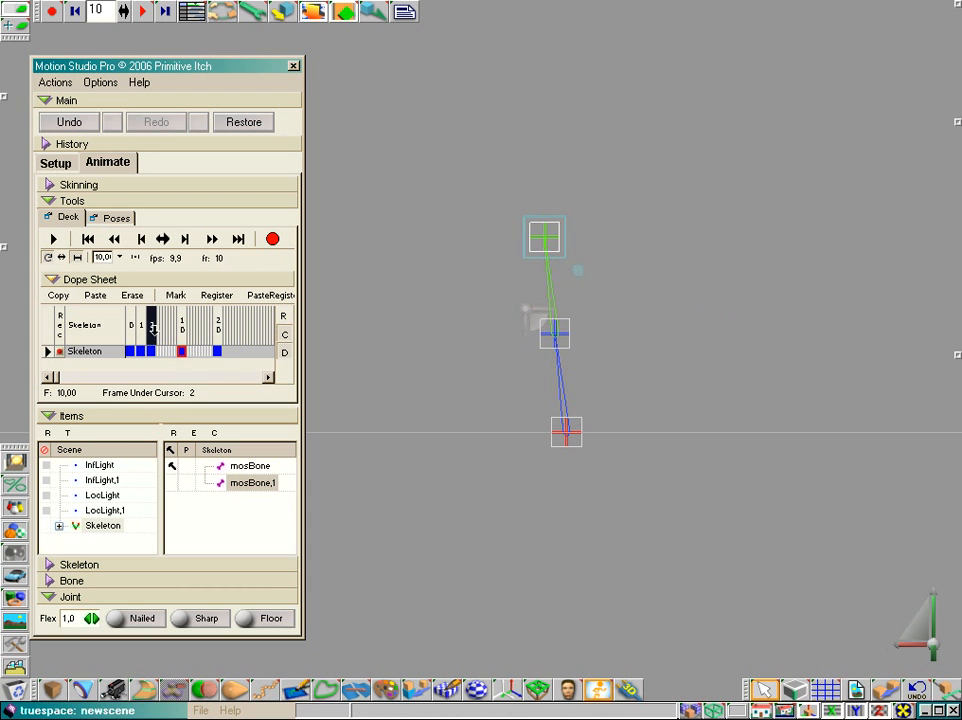
Play the animation to check the motion through frame 10, stop it at frame 7 and reselect mosBone,1
click(114, 239)
click(54, 240)
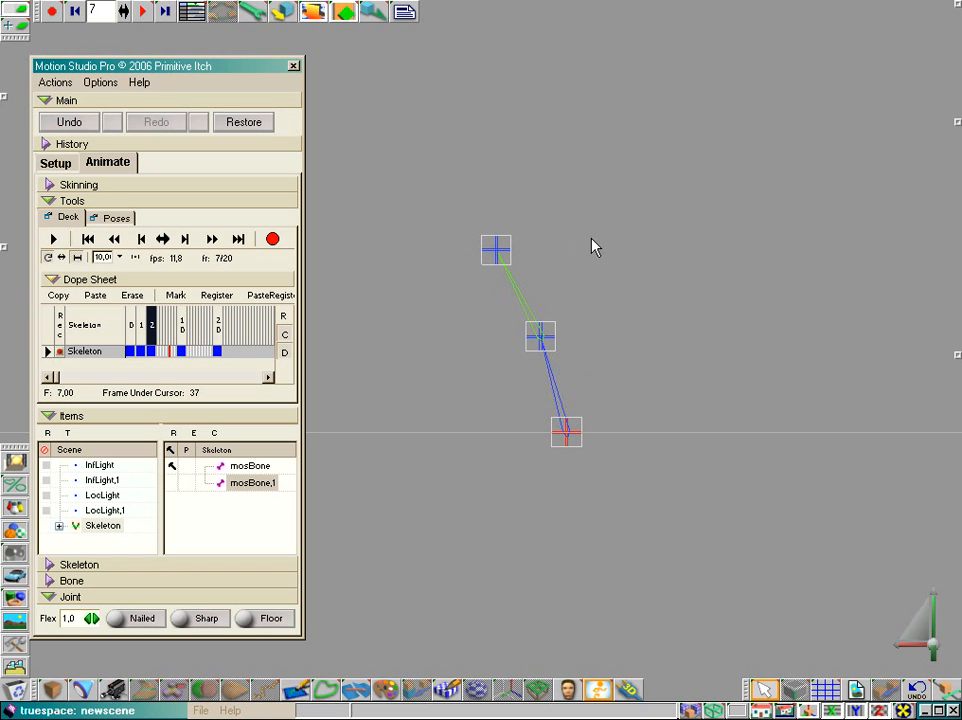
click(498, 257)
click(258, 484)
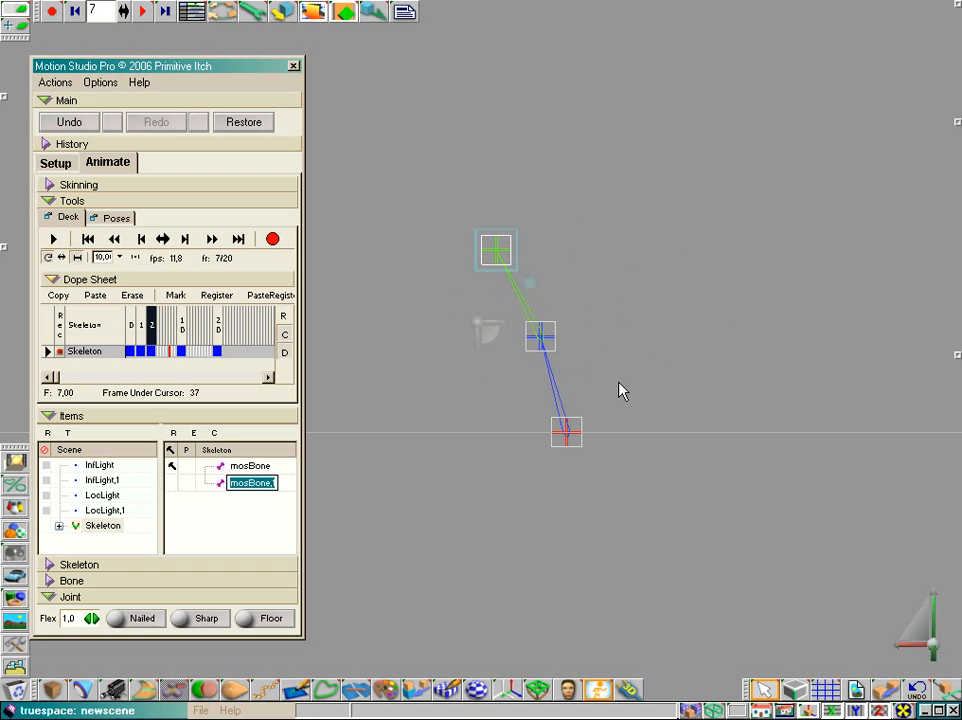
Select mosBone's end joint in the middle of the chain and rotate it about the Y axis
scroll(622, 391, up, 3)
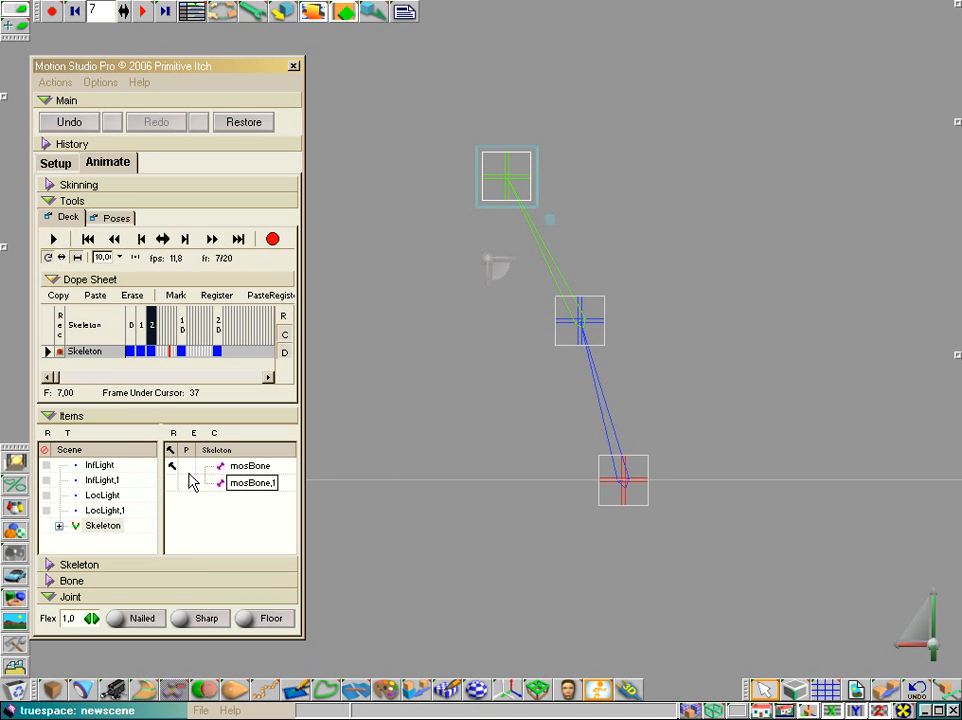
click(585, 333)
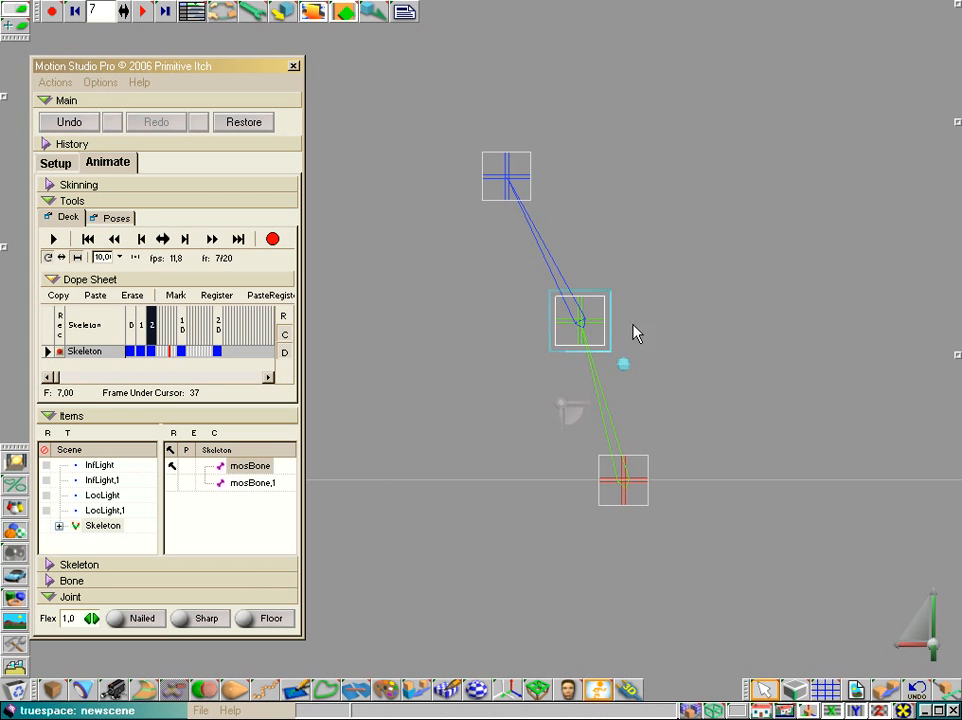
drag(573, 419, 606, 419)
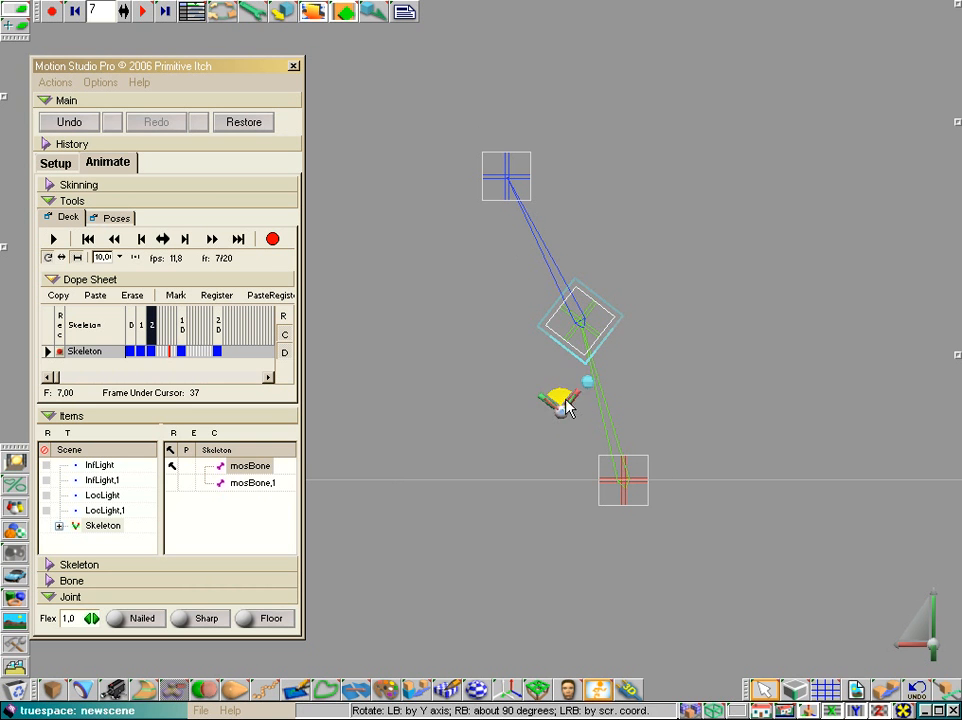
drag(560, 405, 560, 405)
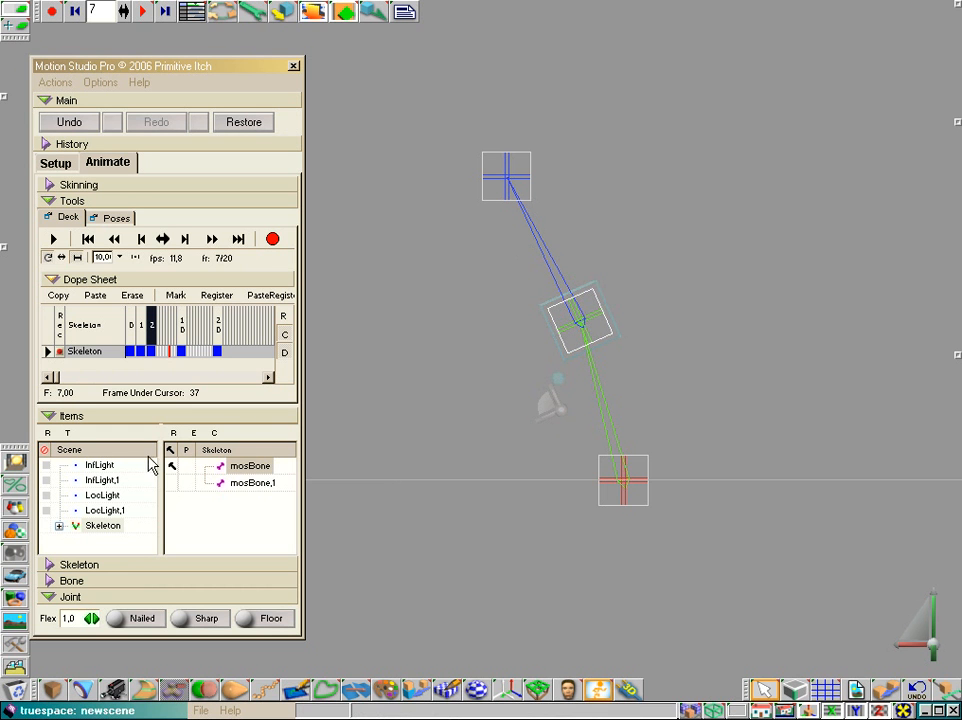
Enable the P option for mosBone and rotate its end joint again so mosBone,1 turns with it
click(188, 467)
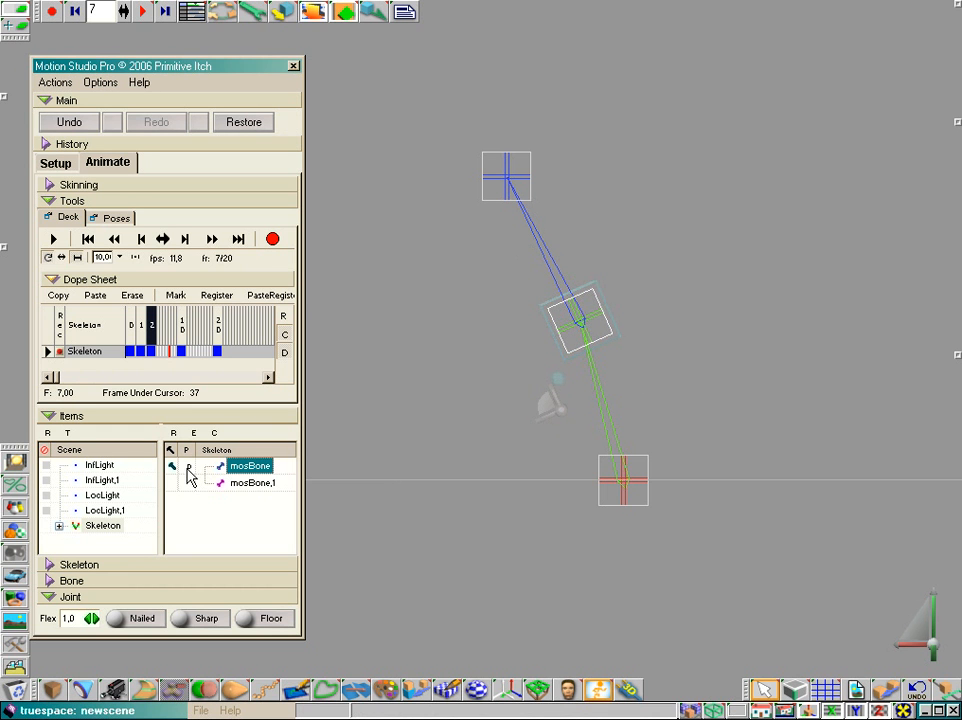
drag(555, 403, 555, 403)
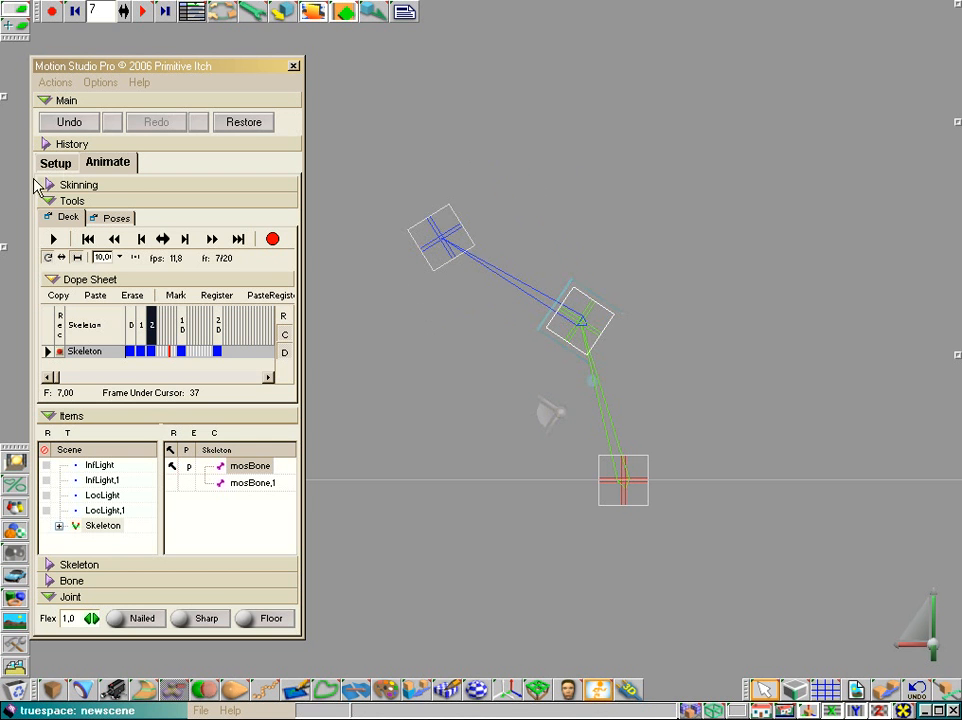
Add a third bone to the free end of mosBone,1 in setup mode and return to animation mode
click(60, 163)
click(410, 250)
scroll(403, 383, down, 2)
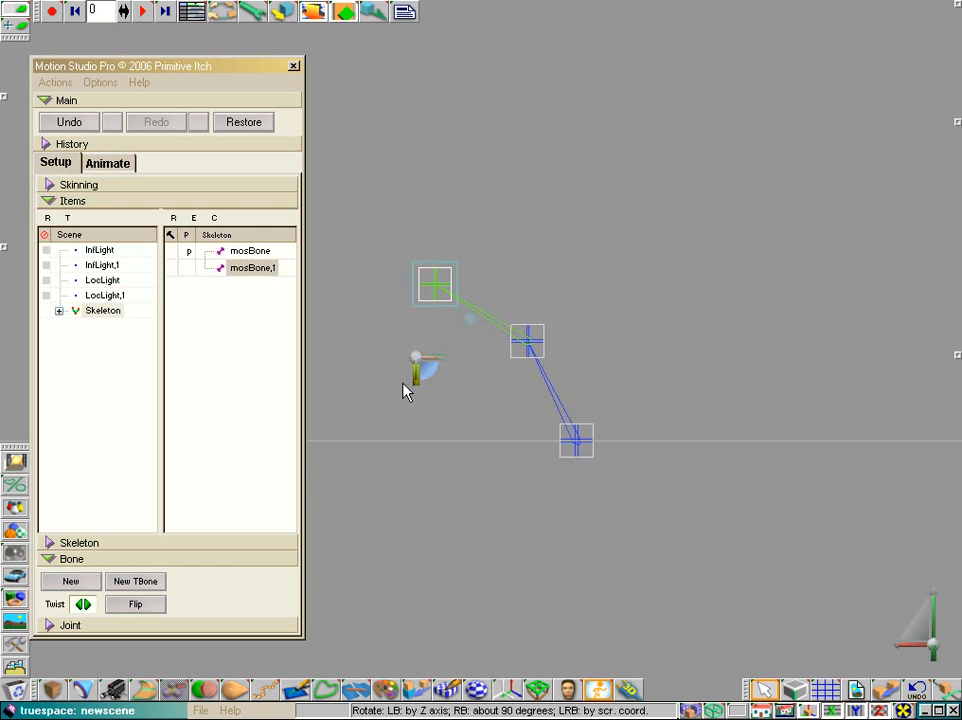
scroll(403, 383, down, 1)
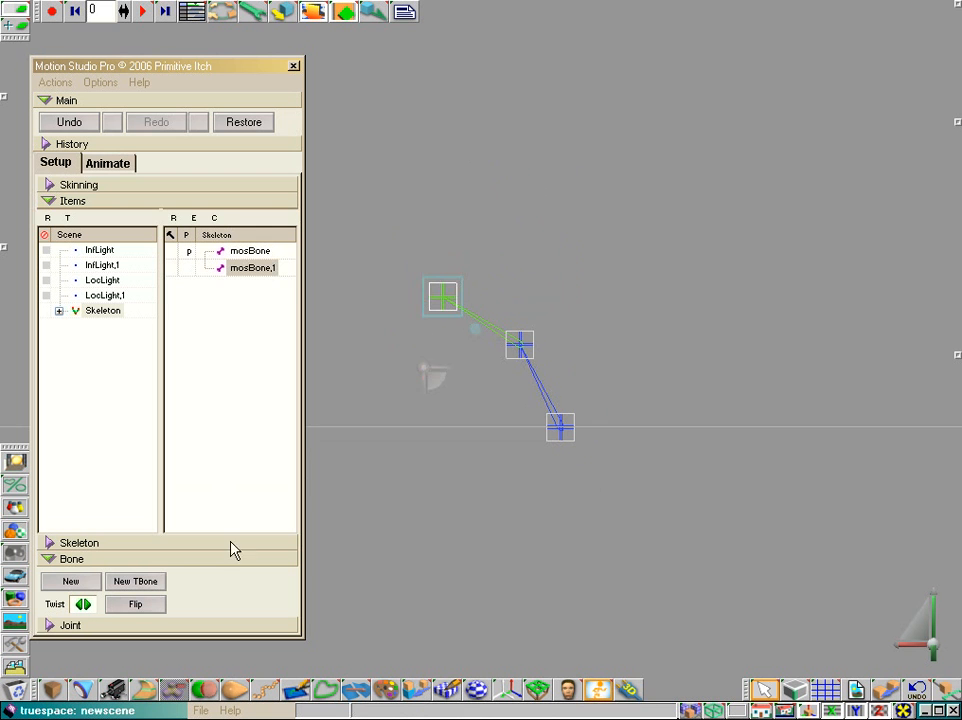
click(72, 588)
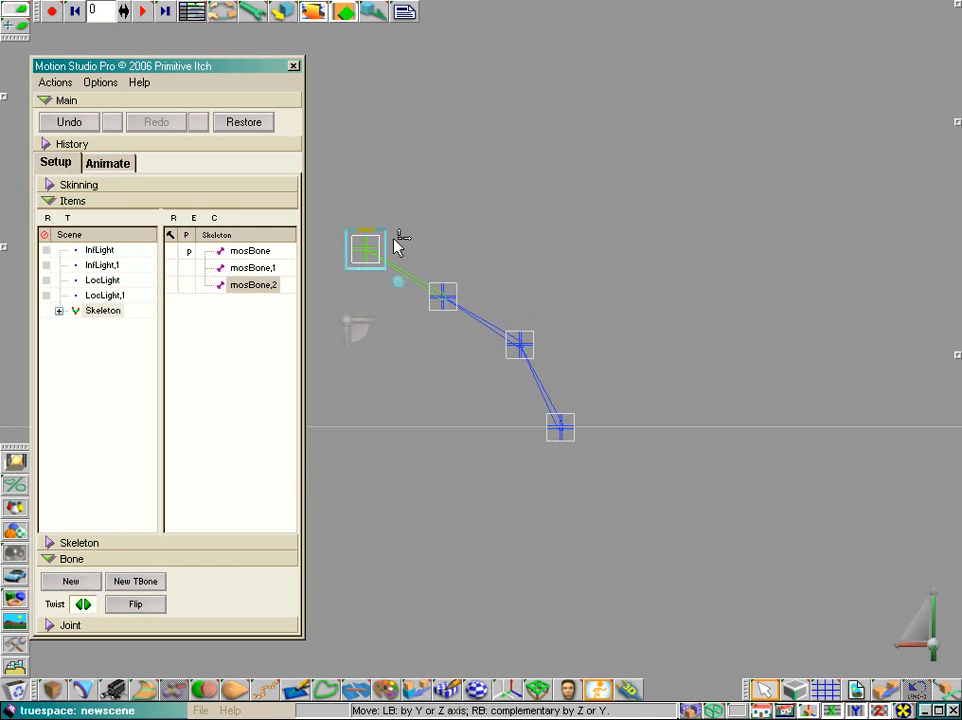
click(108, 163)
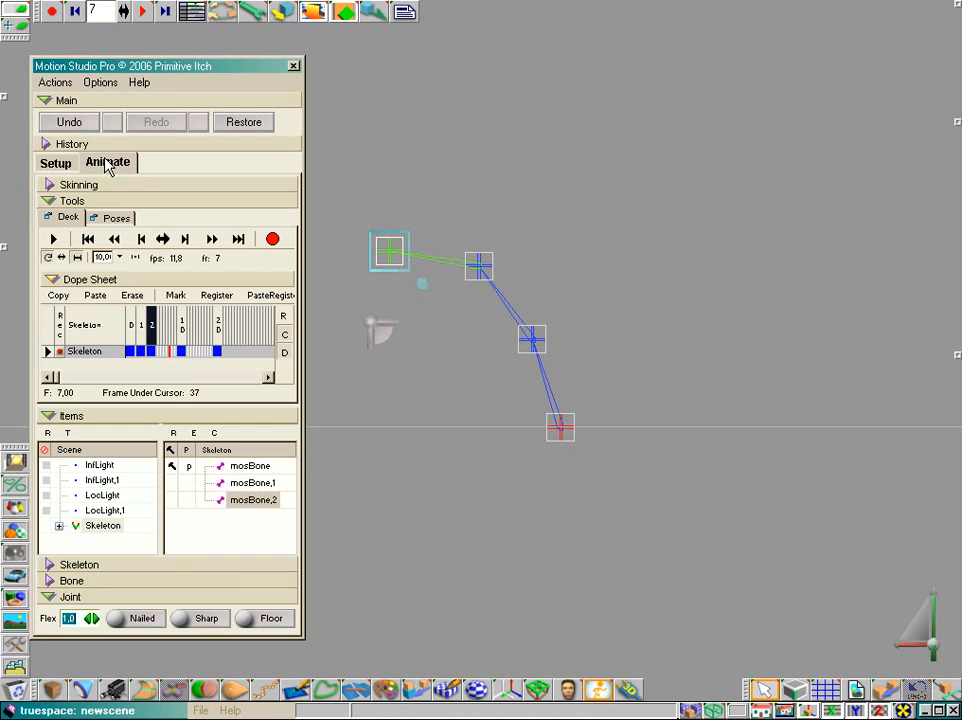
Rotate mosBone's end joint clockwise so the two bones above it swing upright
click(532, 341)
drag(532, 422, 591, 422)
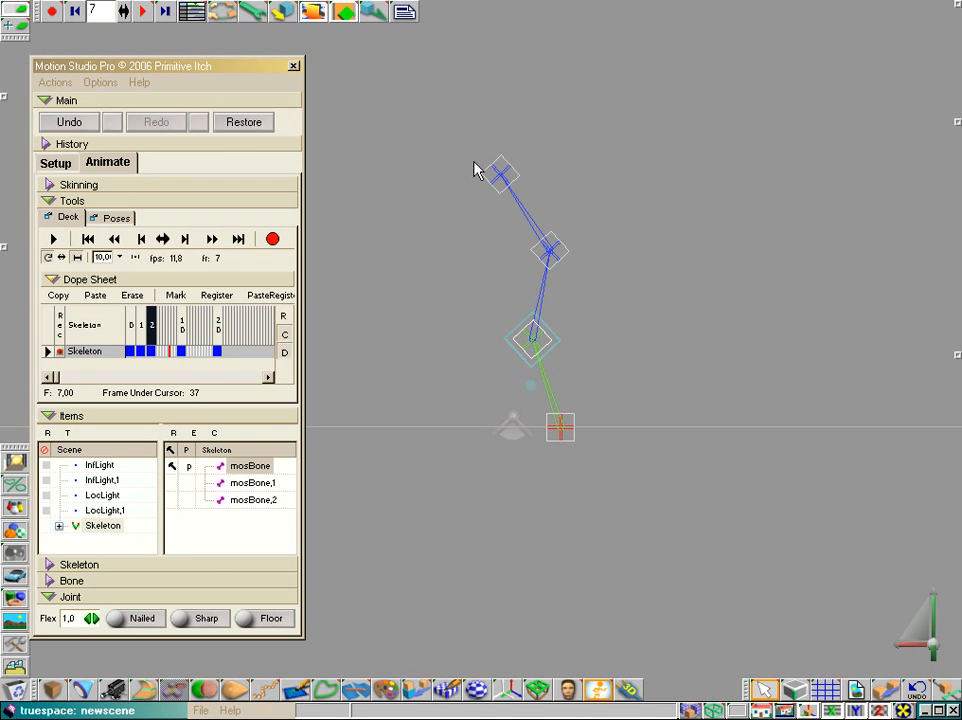
Rotate mosBone,1's end joint slightly, then enable its P option and rotate the joint clockwise so mosBone,2 turns with it
click(551, 254)
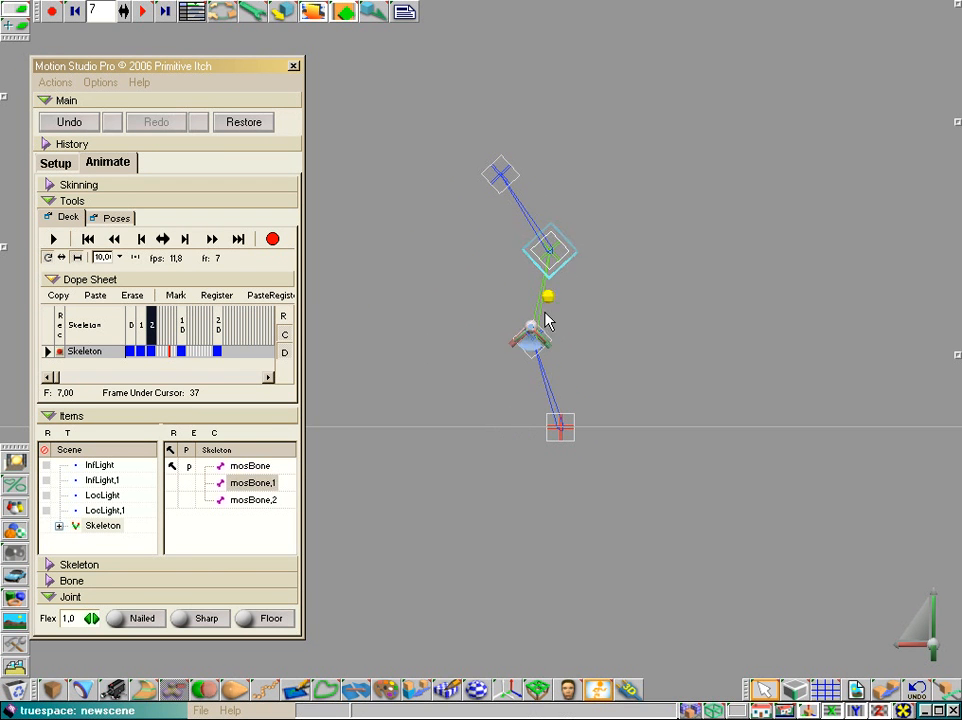
drag(532, 350, 554, 350)
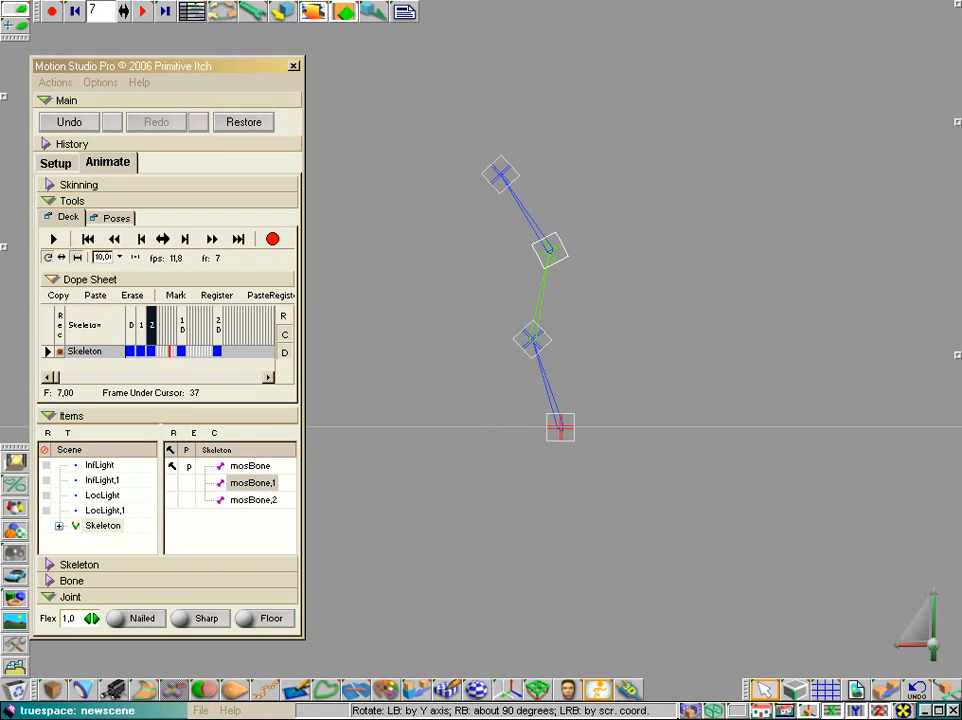
click(215, 485)
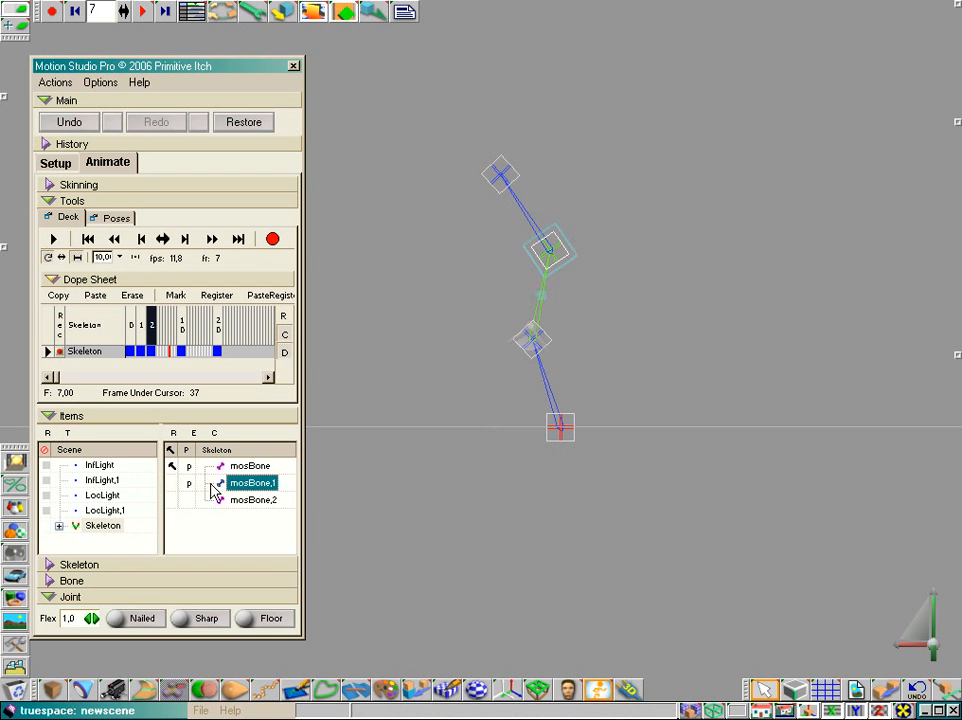
drag(532, 345, 612, 345)
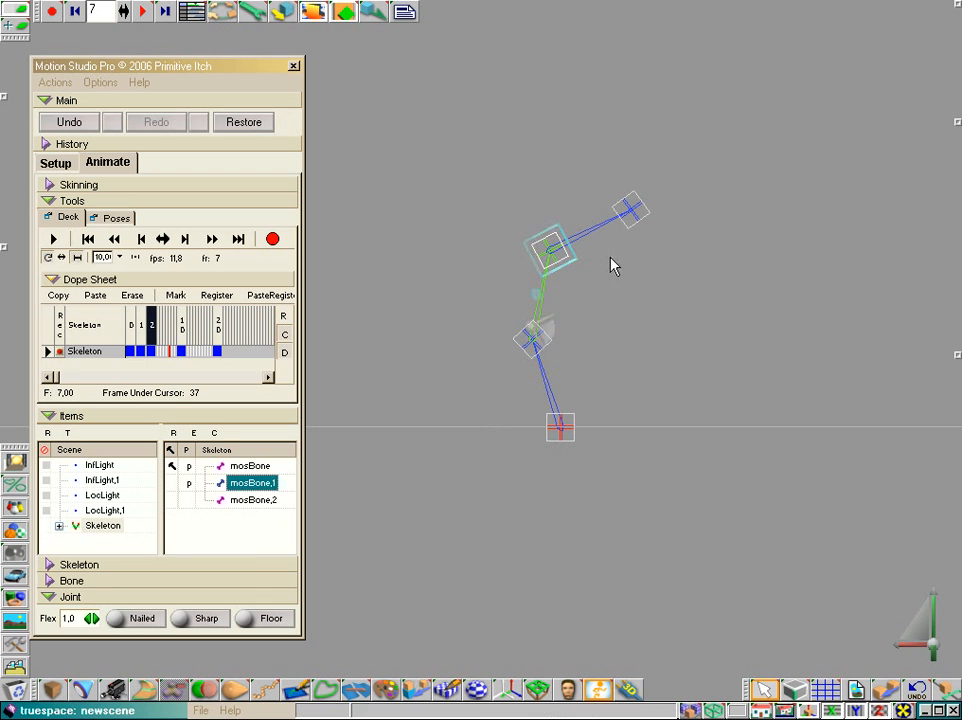
Swing mosBone's end joint back and forth with P enabled on both lower bones, leaving the upper chain leaning left
click(530, 352)
drag(517, 431, 438, 431)
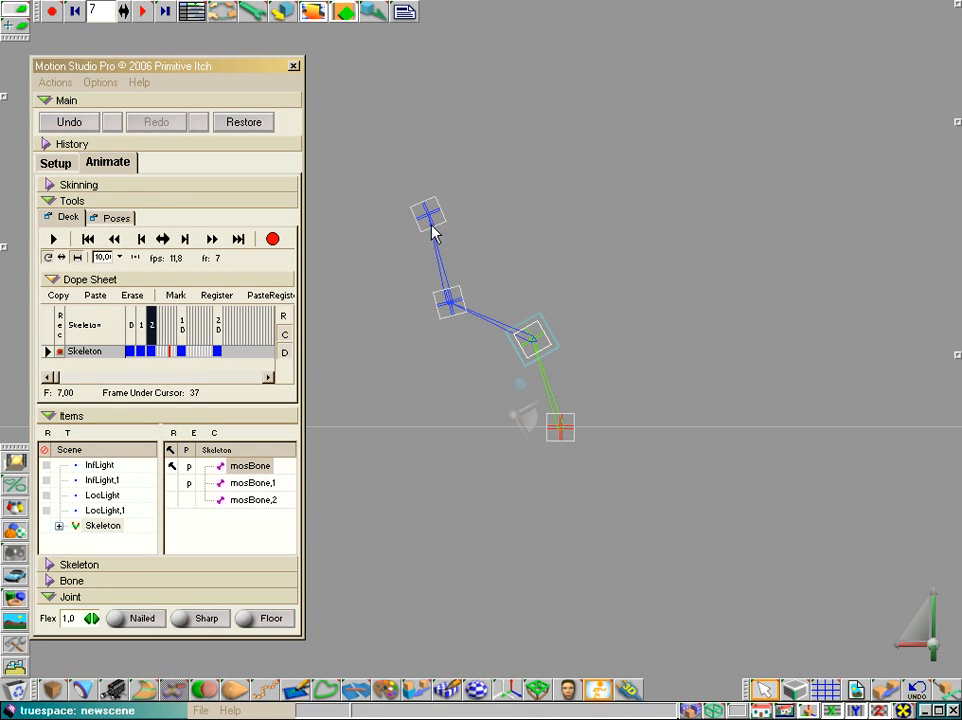
drag(526, 414, 616, 414)
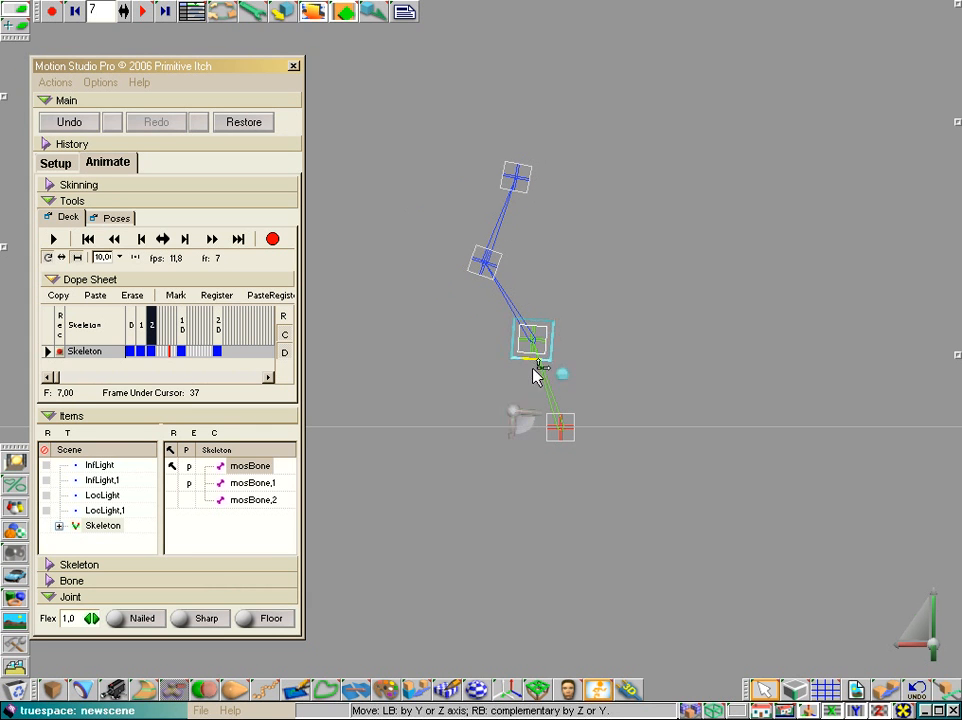
drag(523, 422, 480, 440)
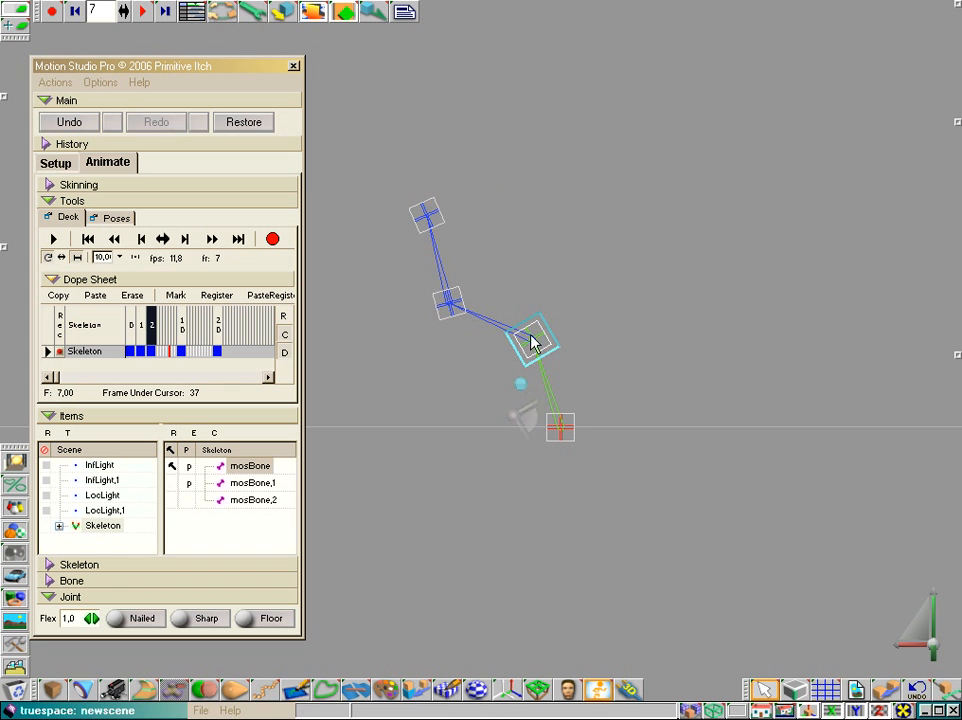
Select mosBone, mosBone,1 and mosBone,2 in turn to examine which joint each bone controls in the chain
click(248, 483)
click(248, 468)
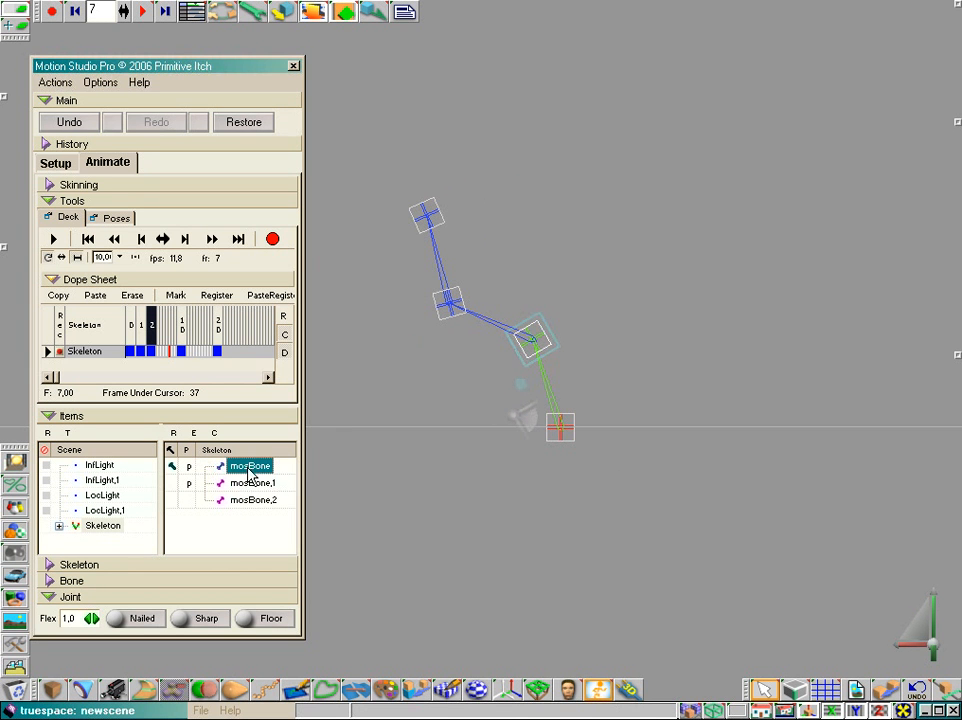
click(250, 485)
click(251, 501)
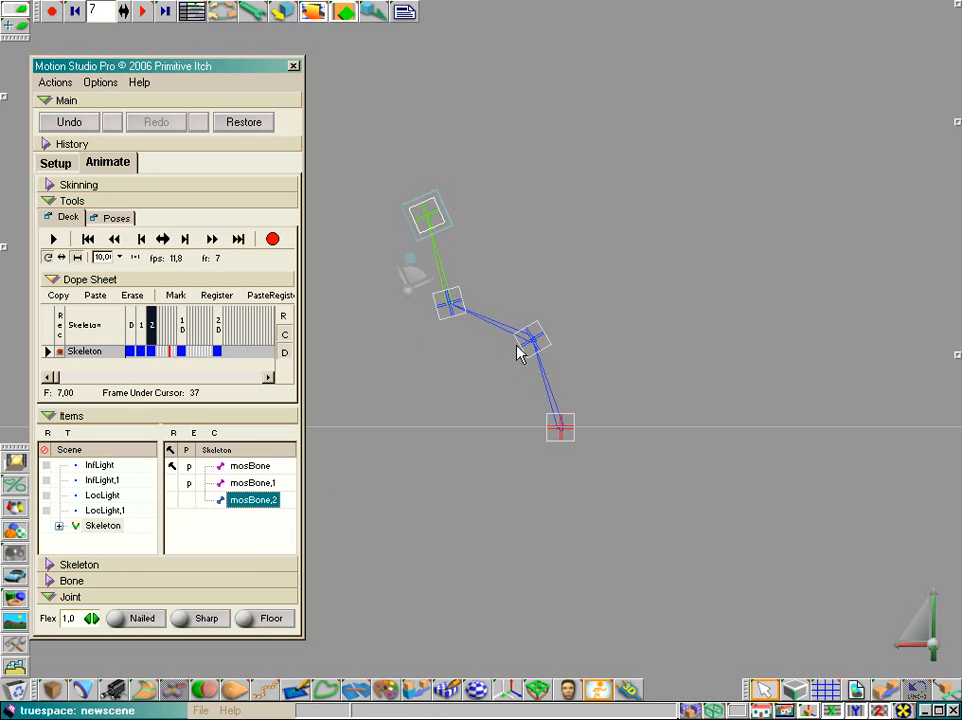
click(245, 466)
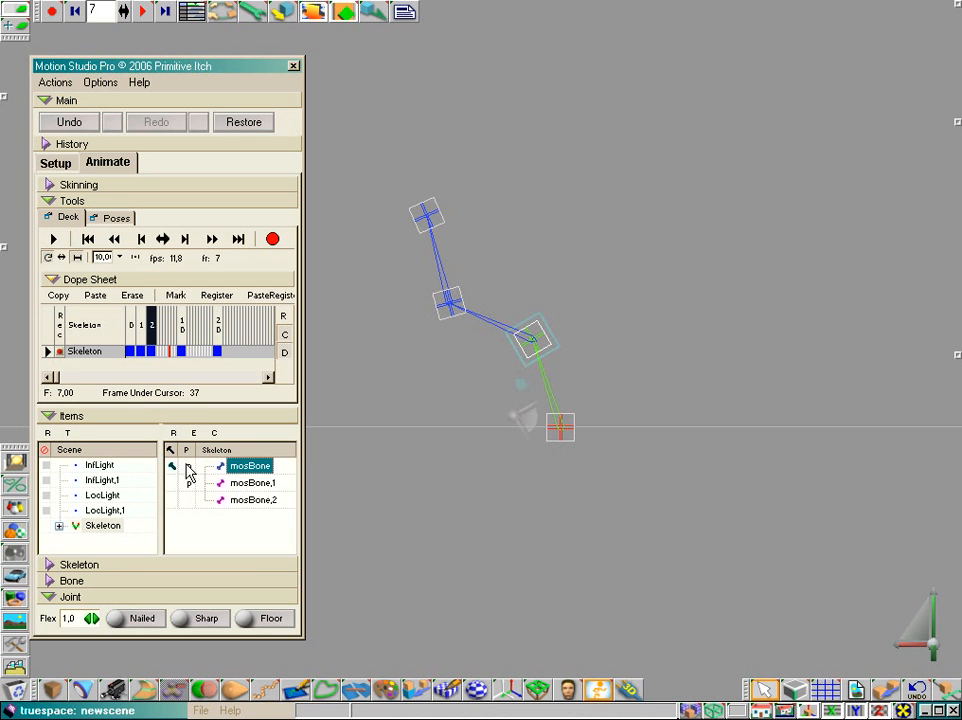
click(249, 484)
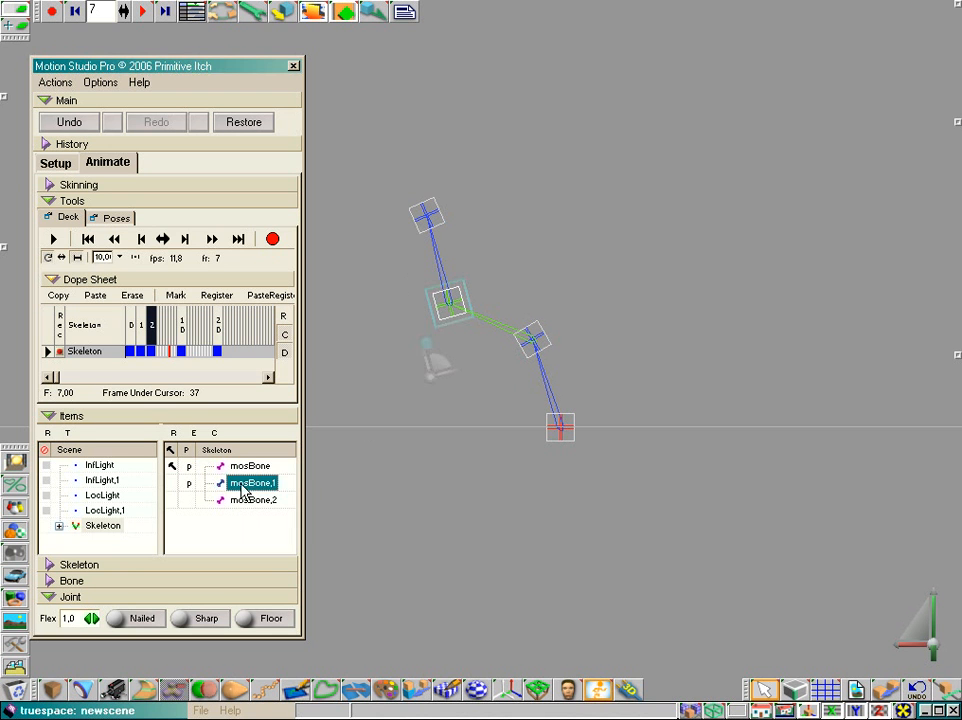
Turn the P option of mosBone,1 off and back on, and select mosBone,2
click(193, 500)
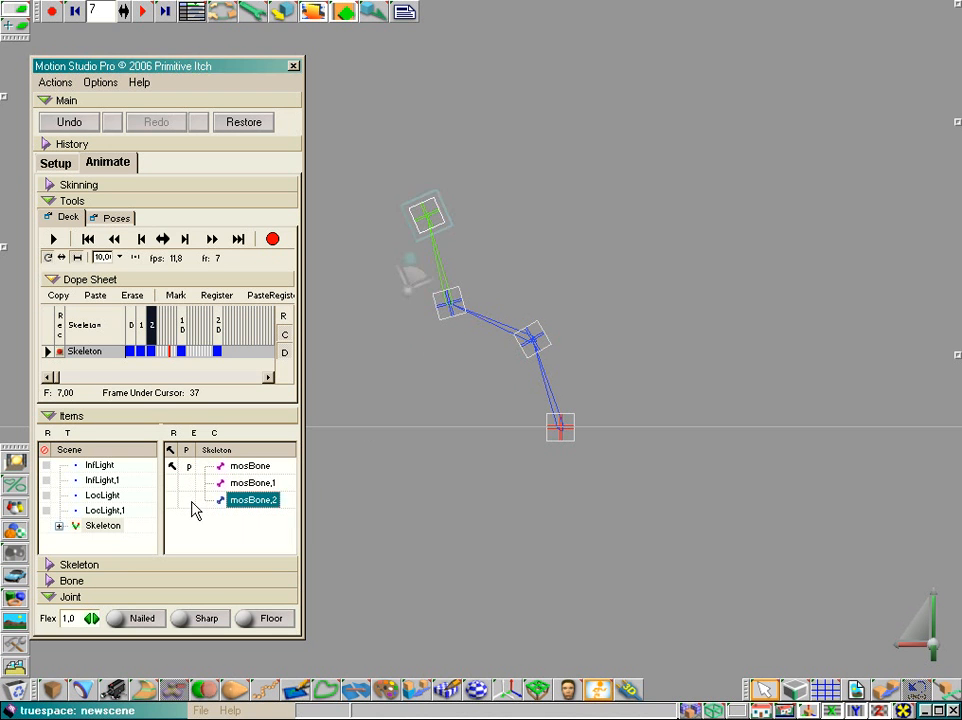
click(190, 485)
click(250, 500)
Try to rotate the nailed base joint of mosBone, then rotate mosBone's end joint slightly clockwise
click(563, 431)
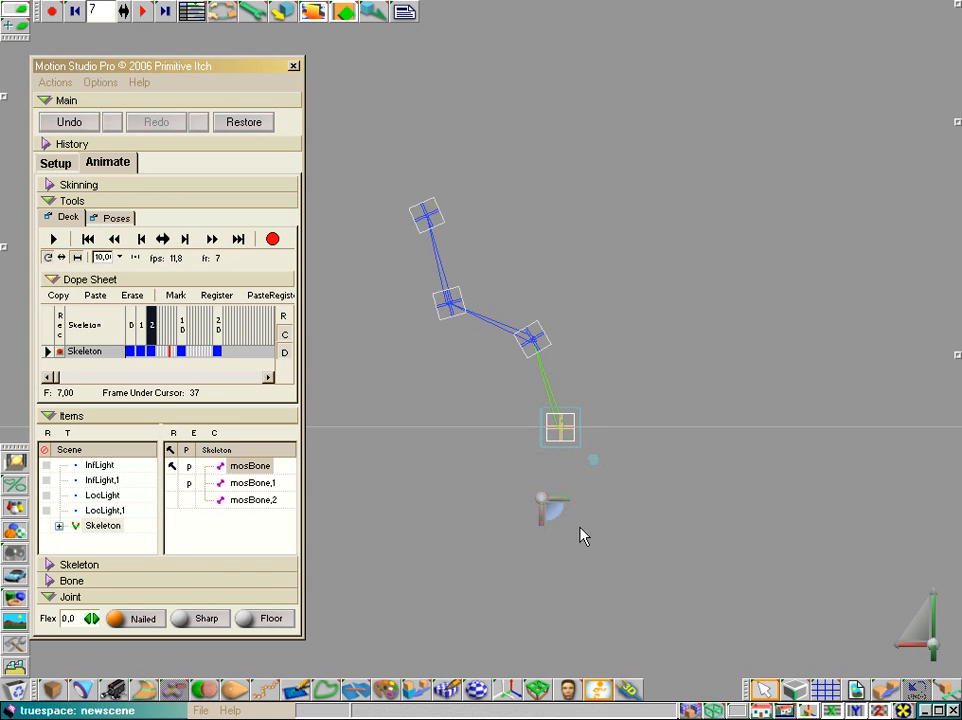
mouse_move(556, 512)
mouse_down()
mouse_move(586, 514)
mouse_move(555, 512)
mouse_up()
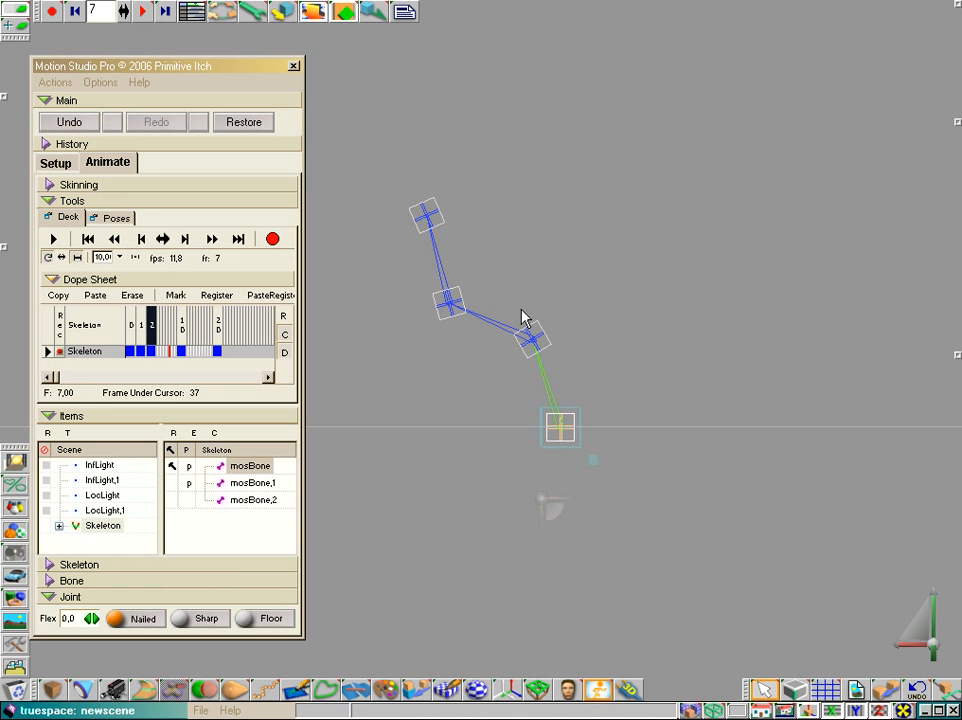
click(531, 337)
drag(532, 415, 453, 597)
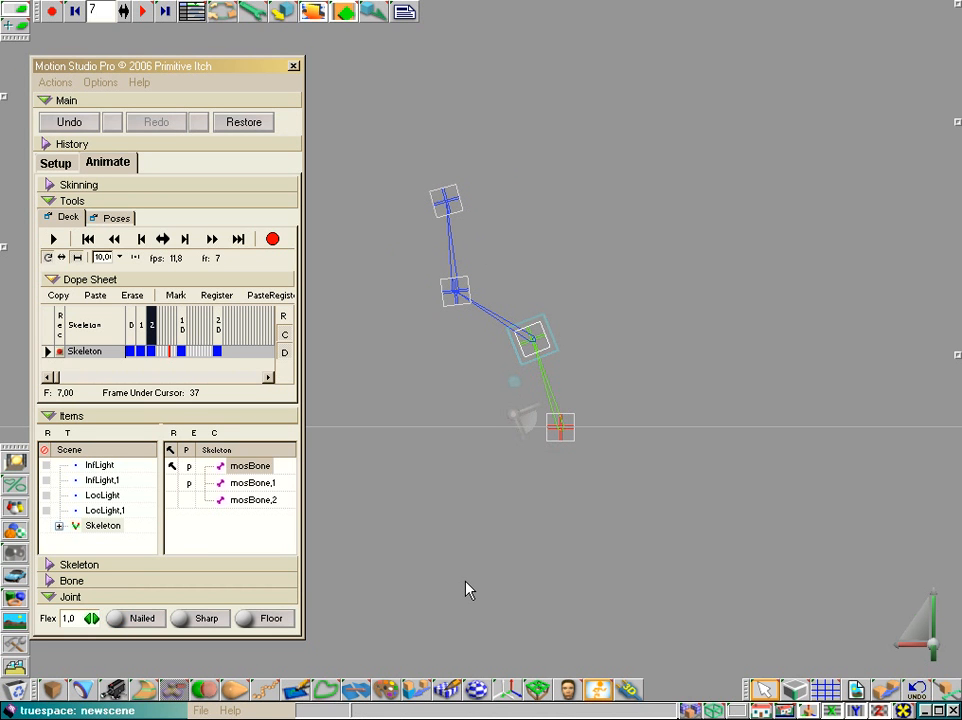